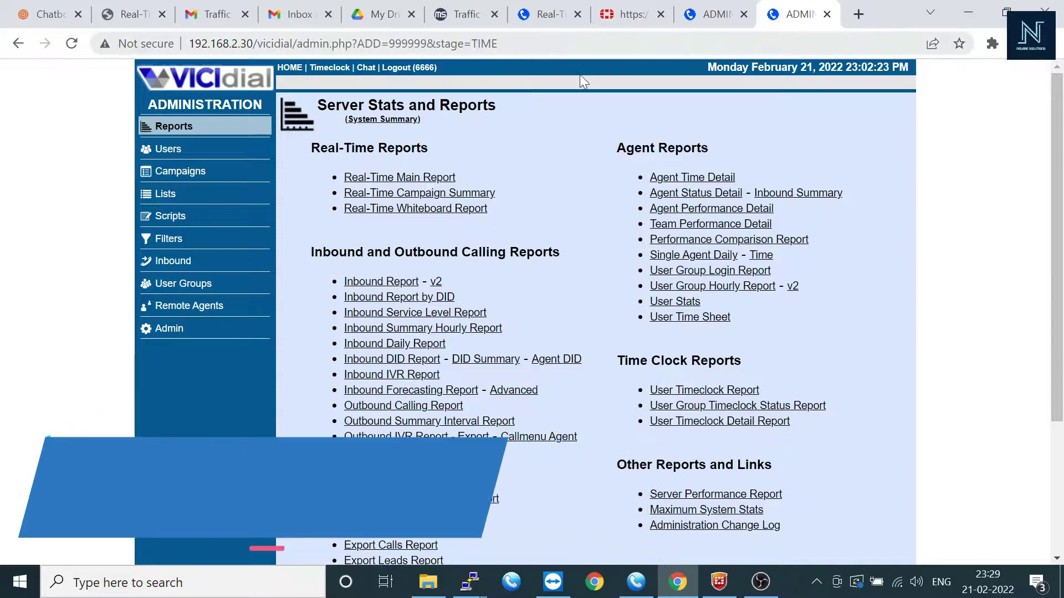
Step: Open the agent's Modify User record and load the agent phone login page in a separate tab
{"action": "left_click", "coordinate": [181, 158]}
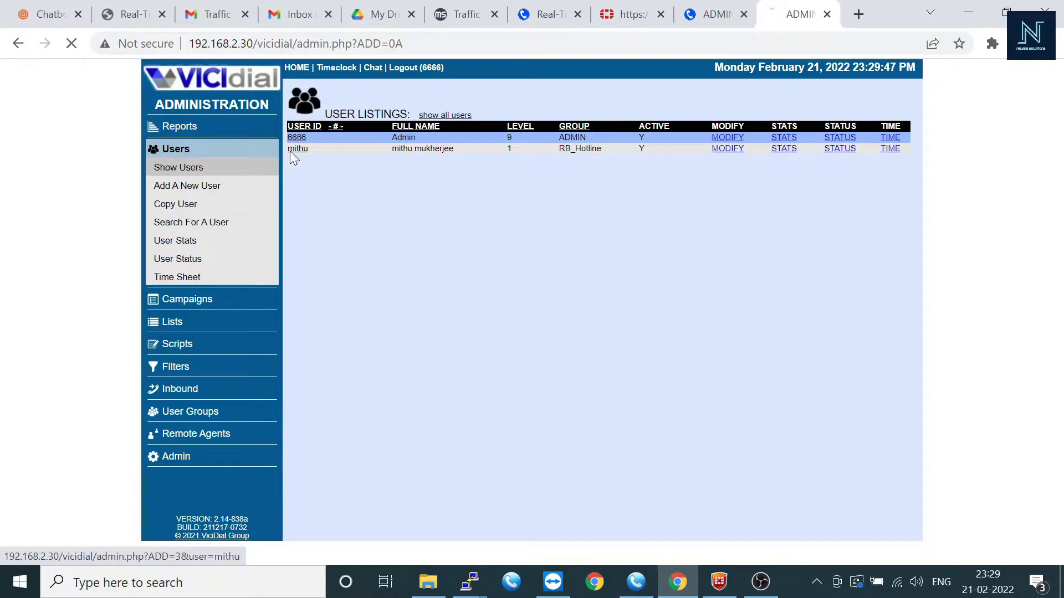
{"action": "left_click", "coordinate": [297, 150]}
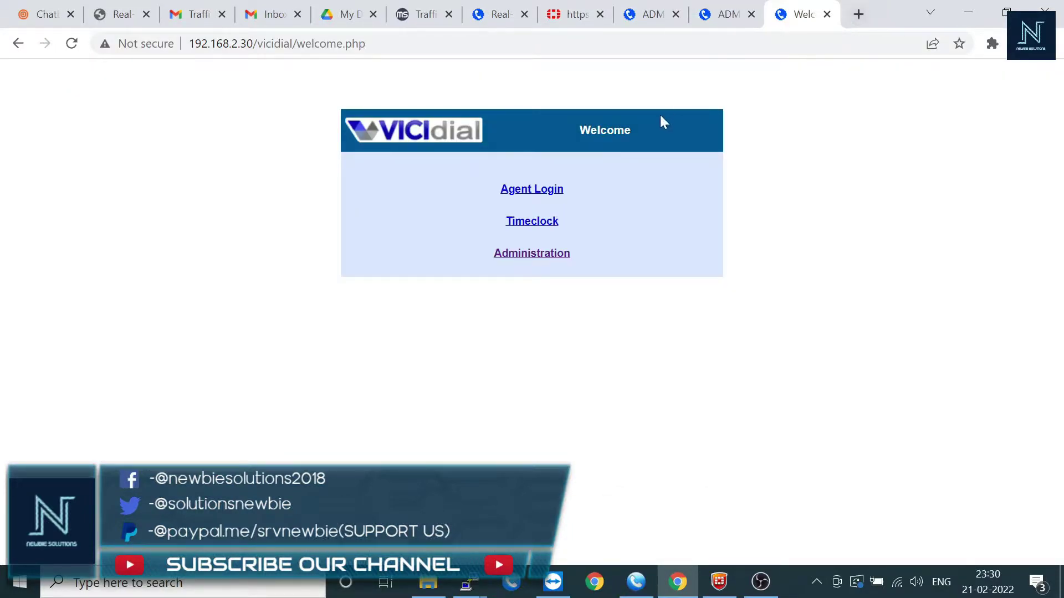
{"action": "left_click", "coordinate": [516, 191]}
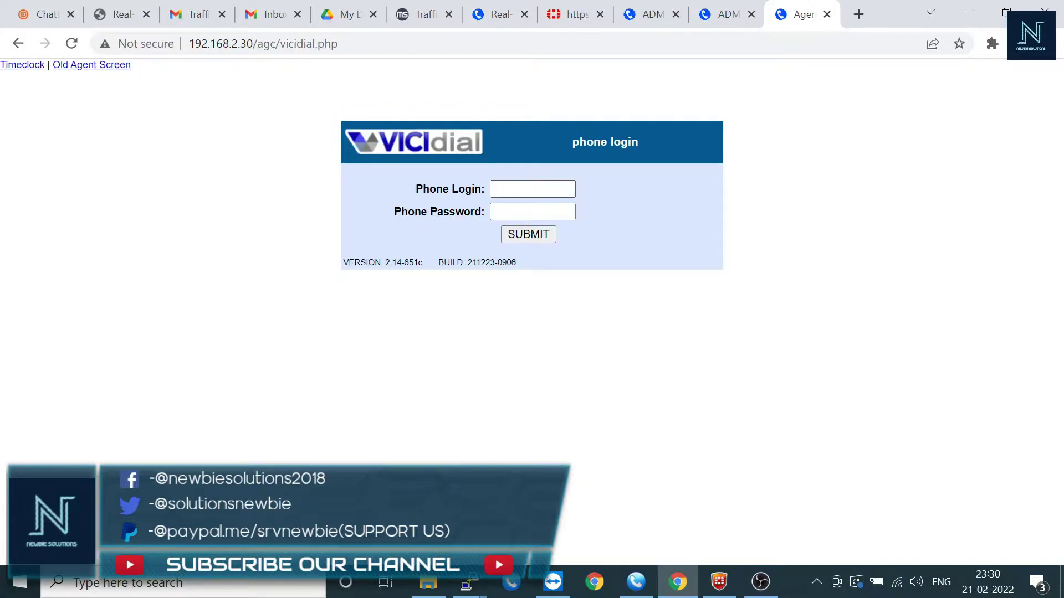
{"action": "left_click", "coordinate": [532, 189]}
{"action": "left_click", "coordinate": [512, 175]}
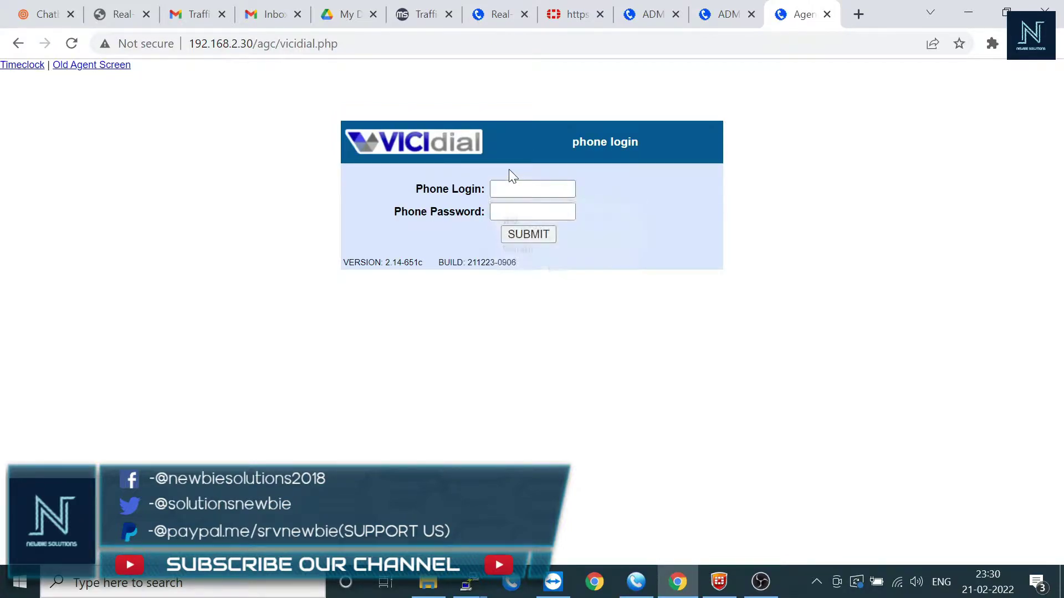
{"action": "left_click", "coordinate": [707, 18]}
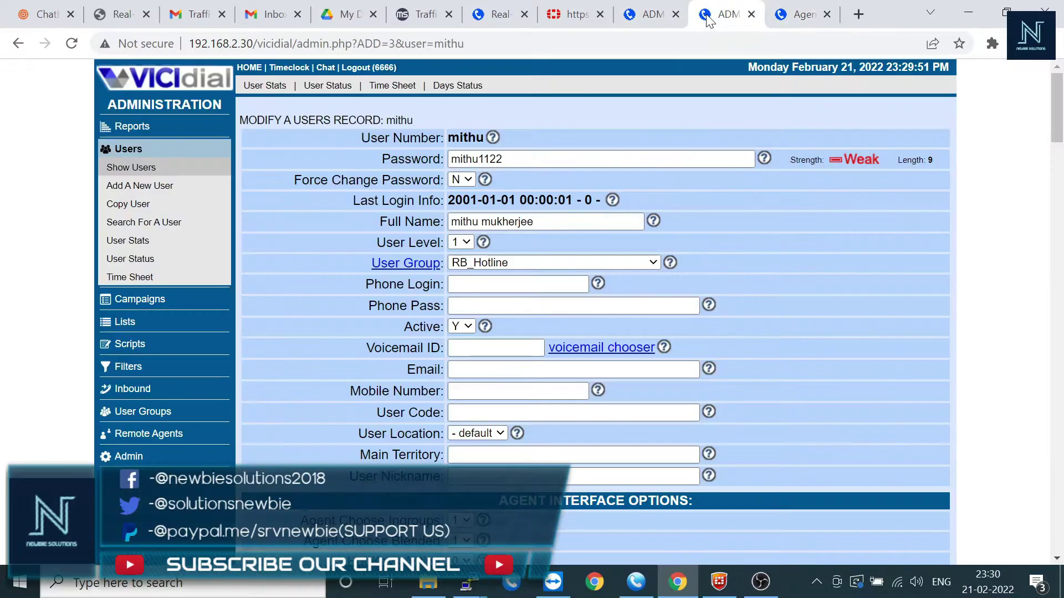
Step: Start a new phone under Admin > Phones and enter extension 2006
{"action": "left_click", "coordinate": [124, 457]}
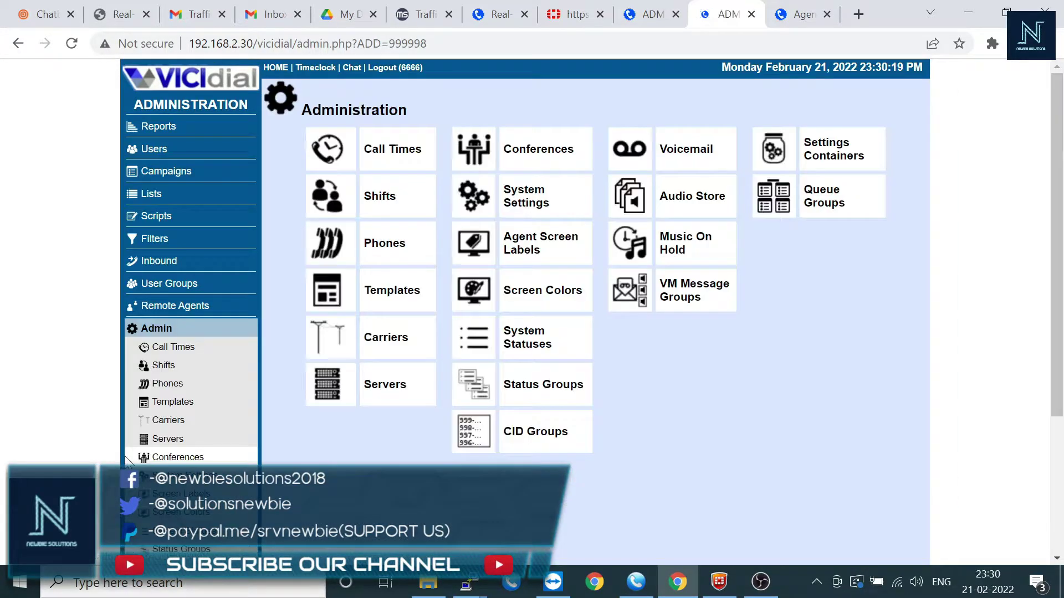
{"action": "left_click", "coordinate": [397, 237]}
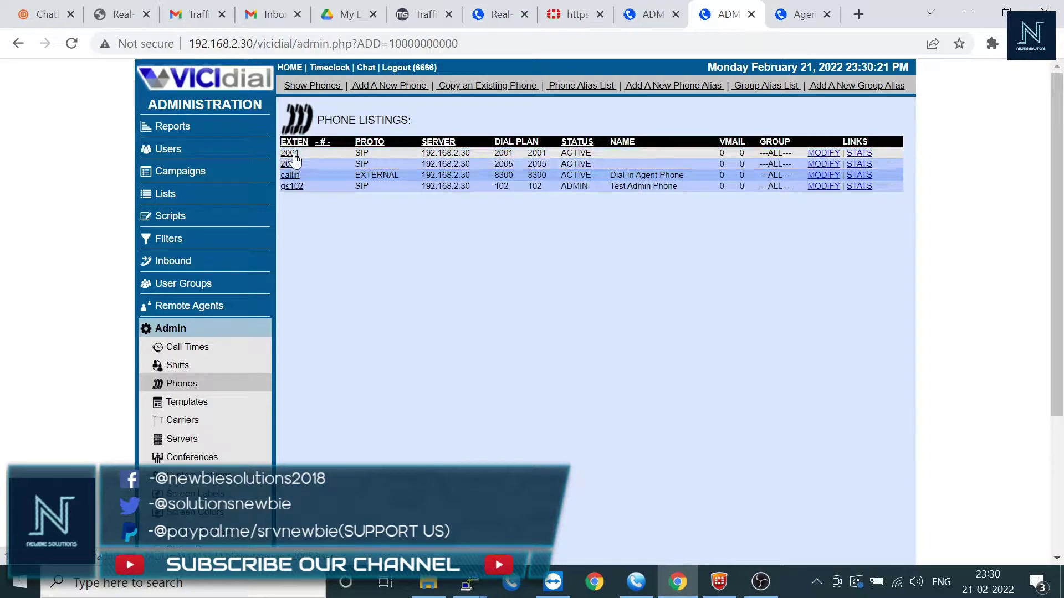
{"action": "left_click", "coordinate": [387, 87]}
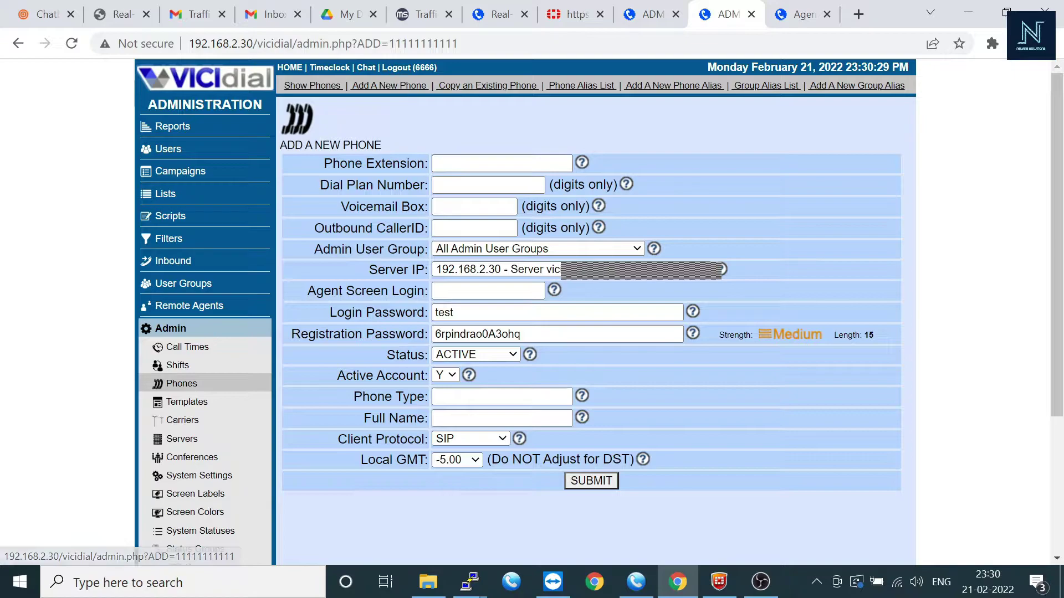
{"action": "left_click", "coordinate": [498, 164]}
{"action": "type", "text": "2"}
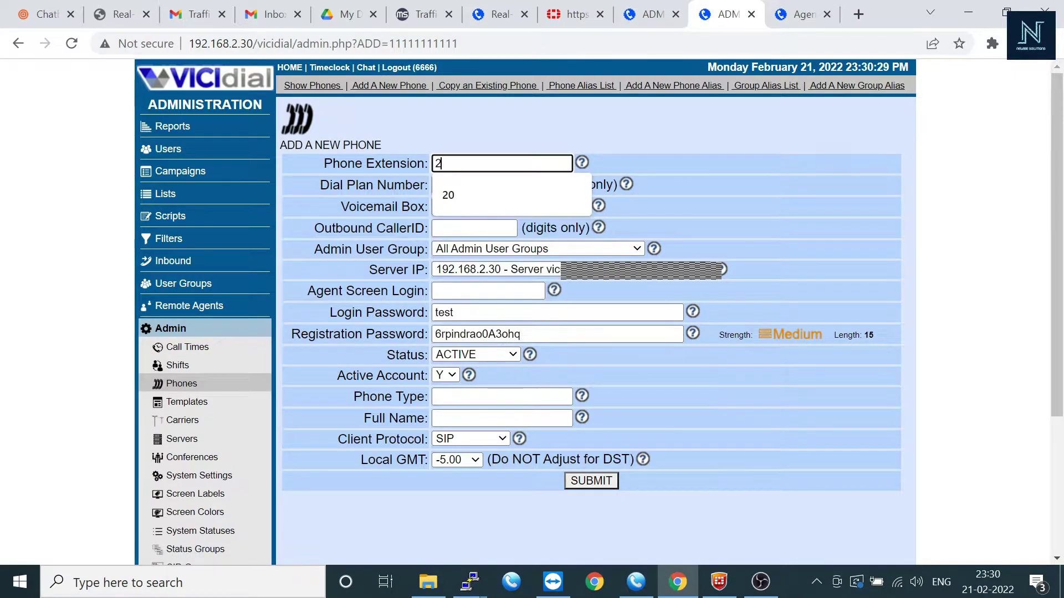
{"action": "type", "text": "006"}
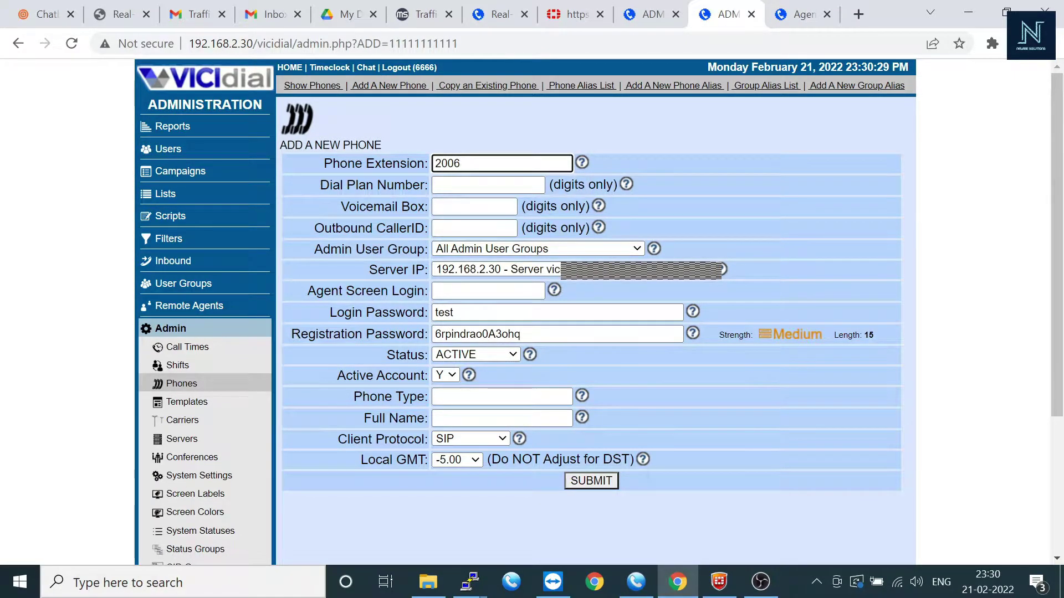
Step: Copy 2006 into the dial plan, voicemail box, outbound caller ID and agent screen login fields
{"action": "left_click", "coordinate": [488, 185]}
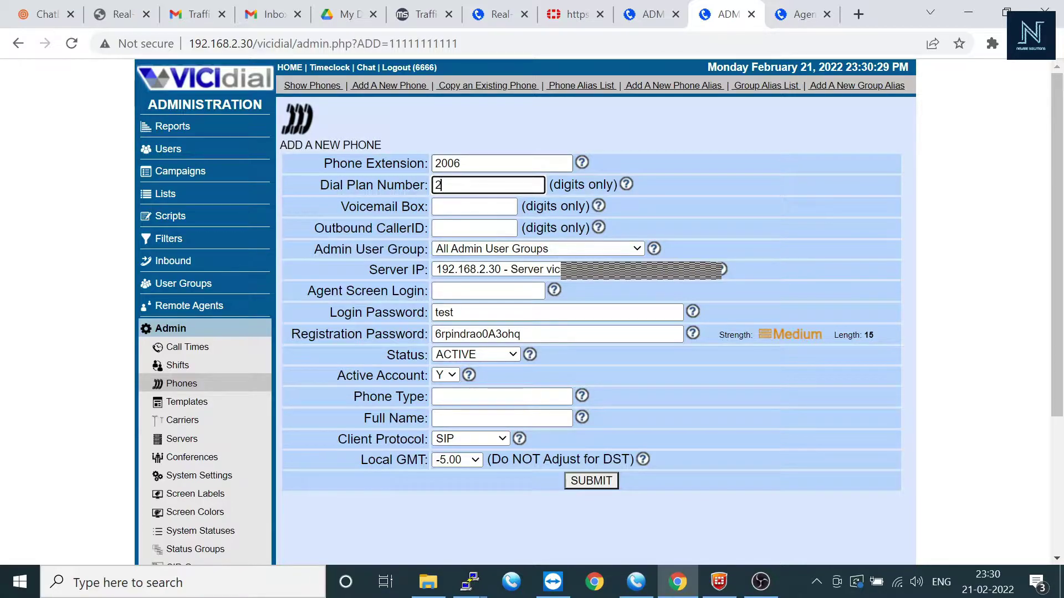
{"action": "key", "text": "ctrl+a"}
{"action": "key", "text": "ctrl+c"}
{"action": "left_click", "coordinate": [474, 207]}
{"action": "key", "text": "ctrl+v"}
{"action": "left_click", "coordinate": [474, 229]}
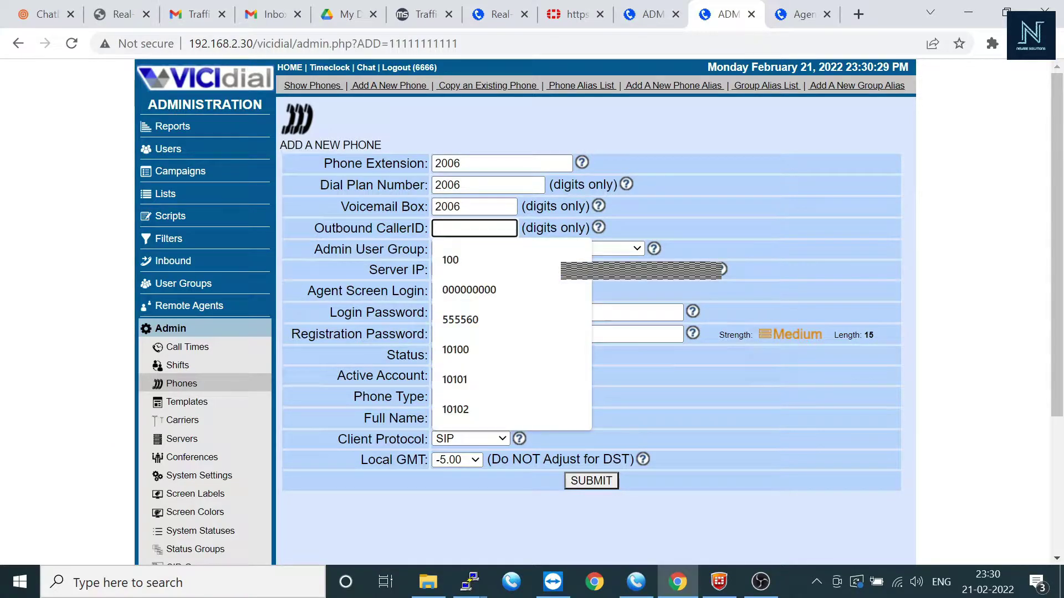
{"action": "key", "text": "ctrl+v"}
{"action": "left_click", "coordinate": [487, 291]}
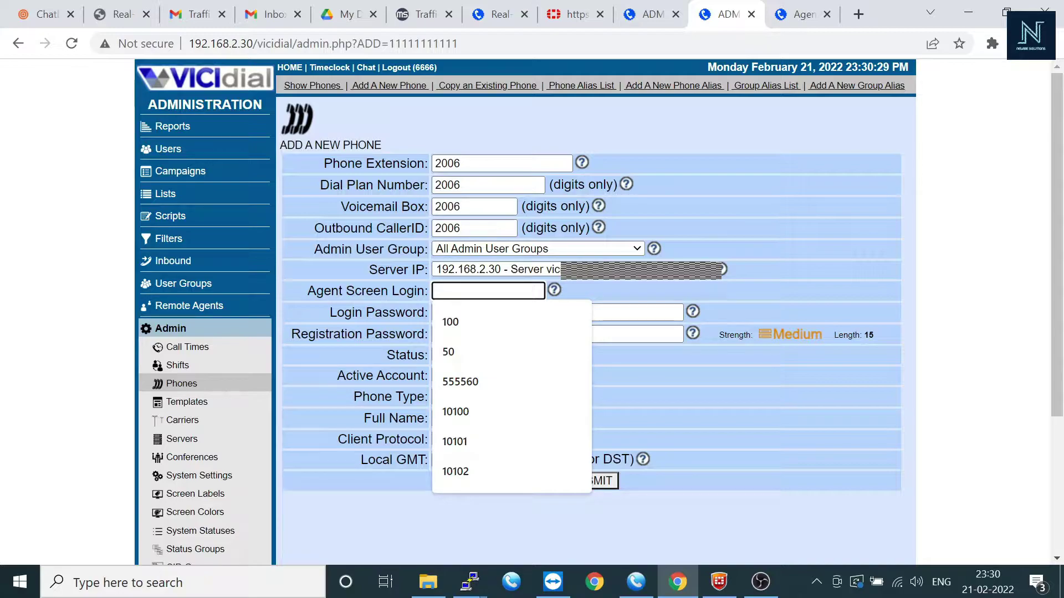
{"action": "key", "text": "ctrl+v"}
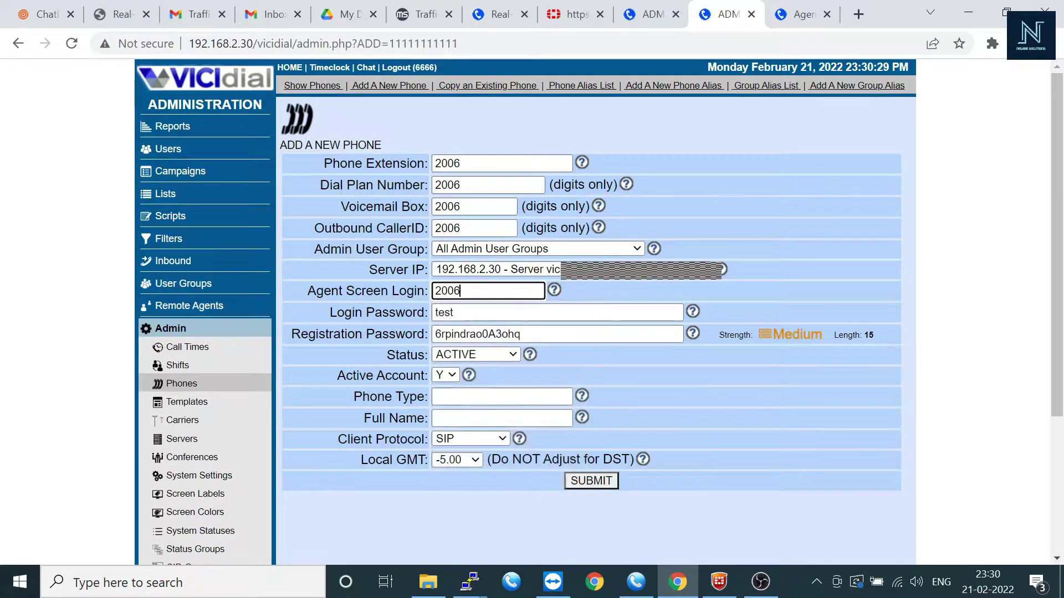
Step: Save phone 2006 in VICIdial, then show MicroSIP's account list
{"action": "left_click", "coordinate": [589, 482]}
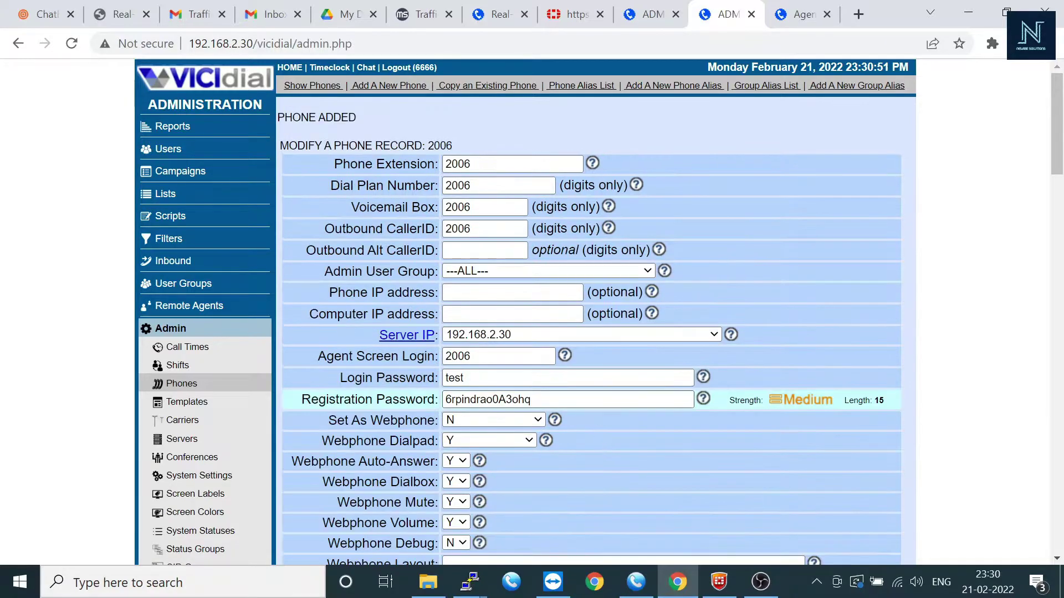
{"action": "scroll", "coordinate": [587, 483], "scroll_direction": "down", "scroll_amount": 20}
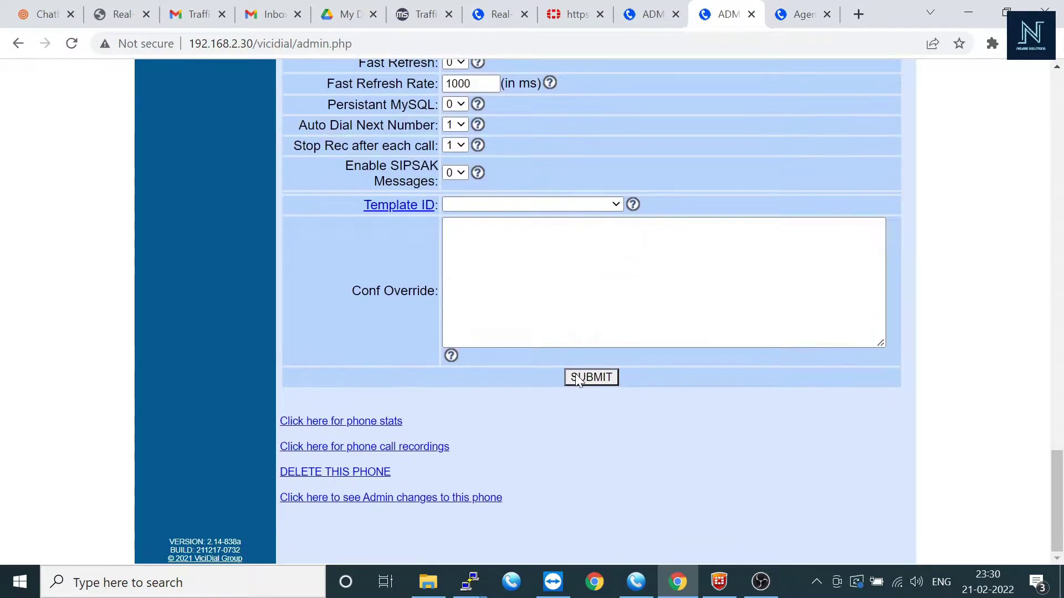
{"action": "left_click", "coordinate": [591, 376]}
{"action": "left_click", "coordinate": [636, 583]}
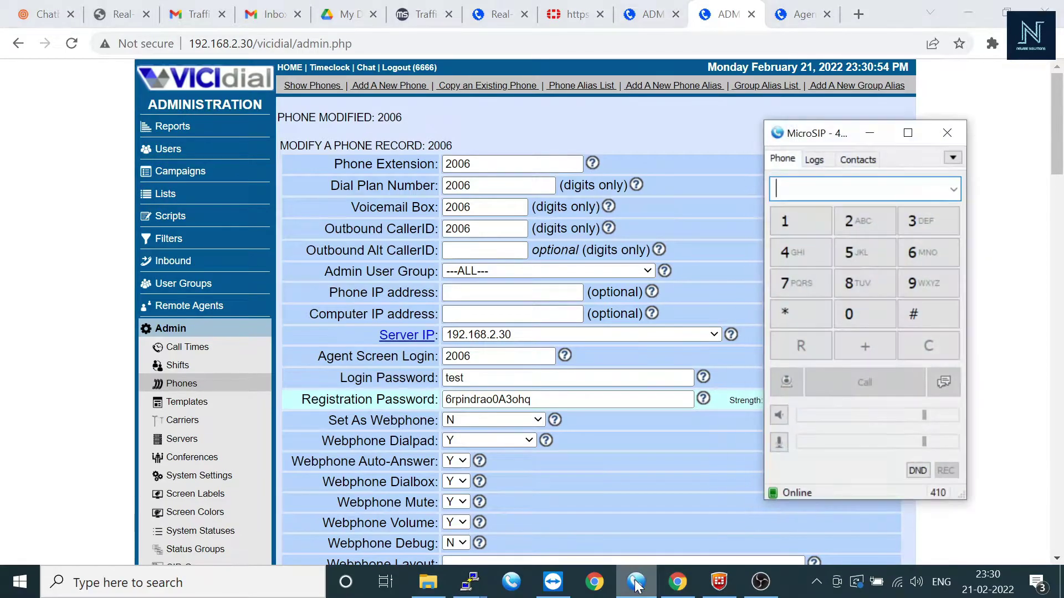
{"action": "left_click", "coordinate": [953, 158]}
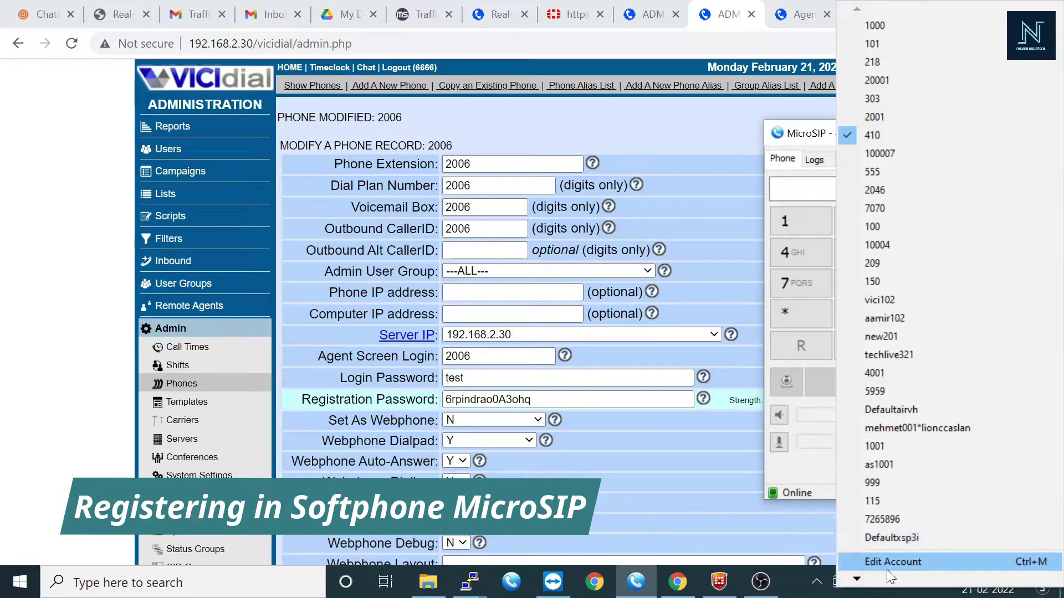
Step: Add a MicroSIP account with username 2006 and domain 192.168.2.30
{"action": "mouse_move", "coordinate": [857, 582]}
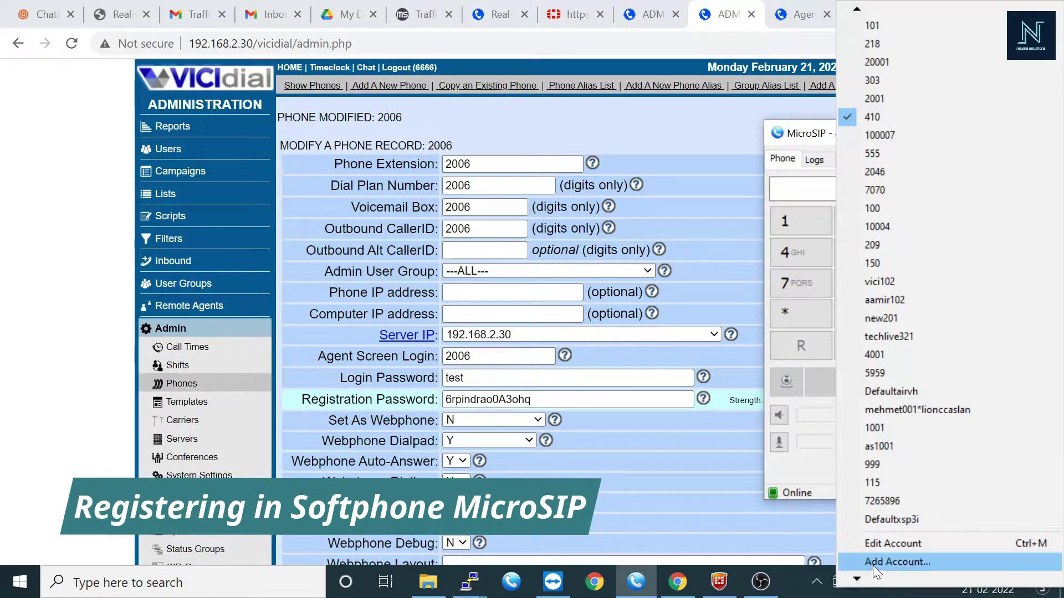
{"action": "left_click", "coordinate": [873, 564]}
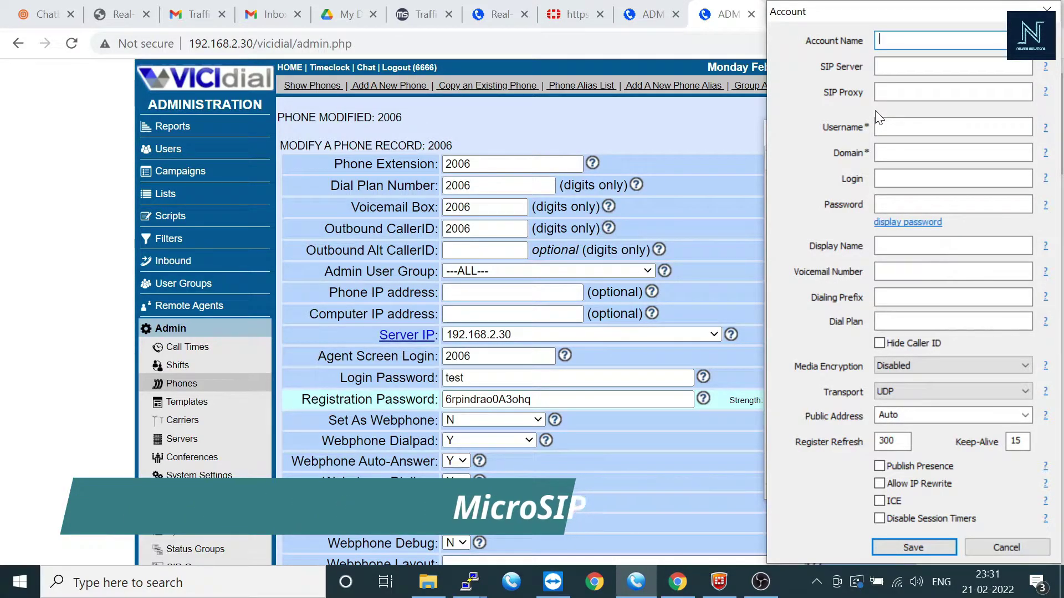
{"action": "type", "text": "2006"}
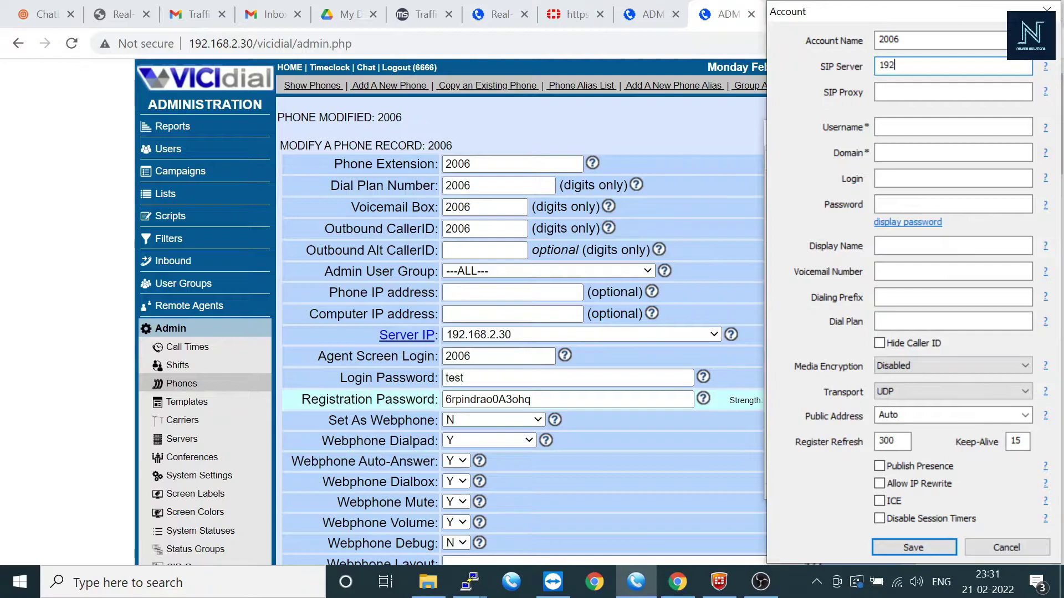
{"action": "type", "text": "168.2.30"}
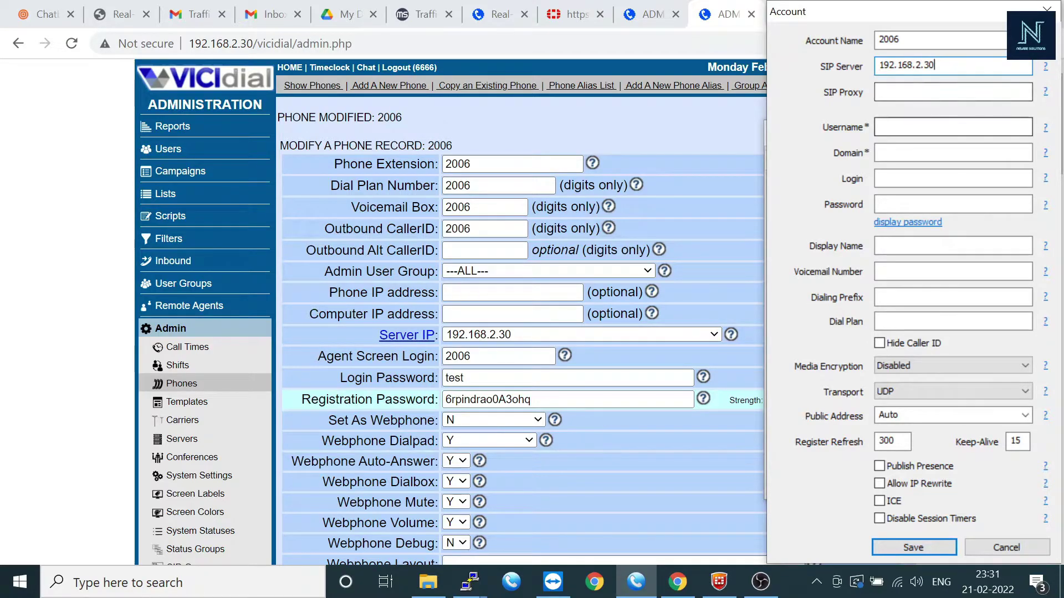
{"action": "left_click", "coordinate": [953, 127]}
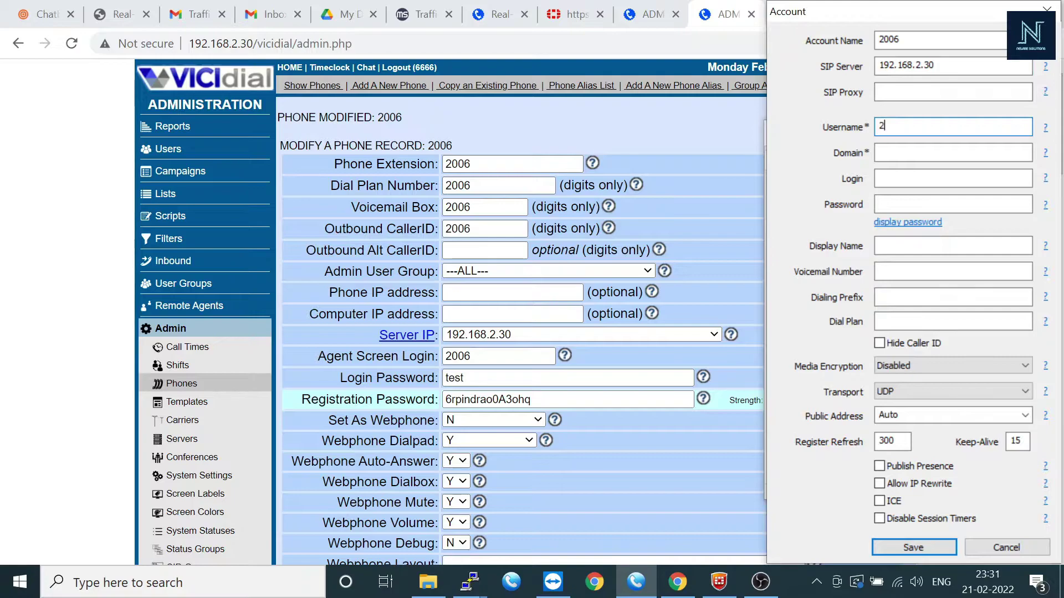
{"action": "type", "text": "2006"}
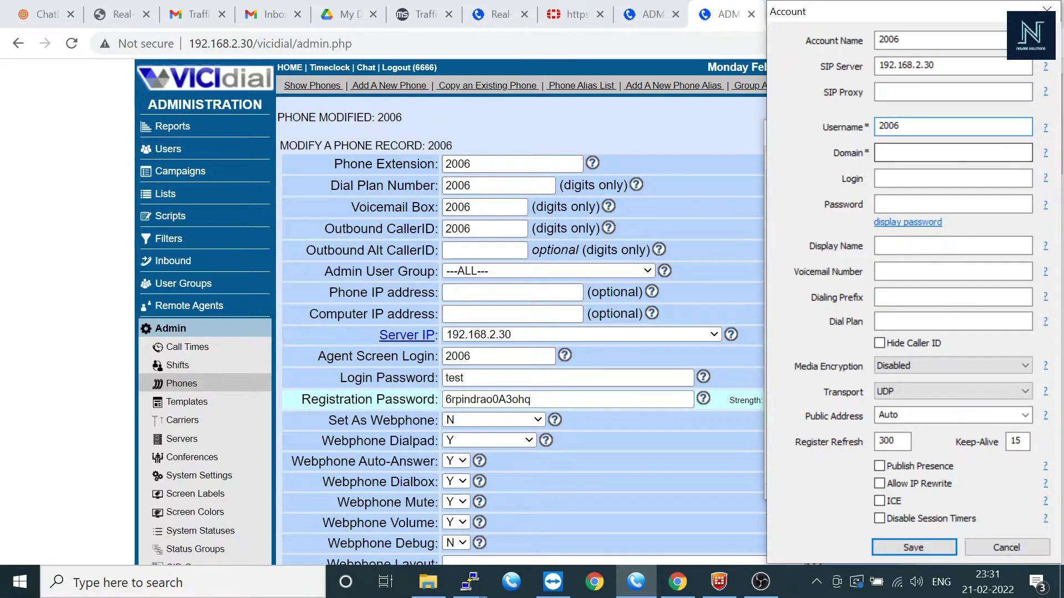
{"action": "left_click", "coordinate": [953, 153]}
{"action": "type", "text": "1"}
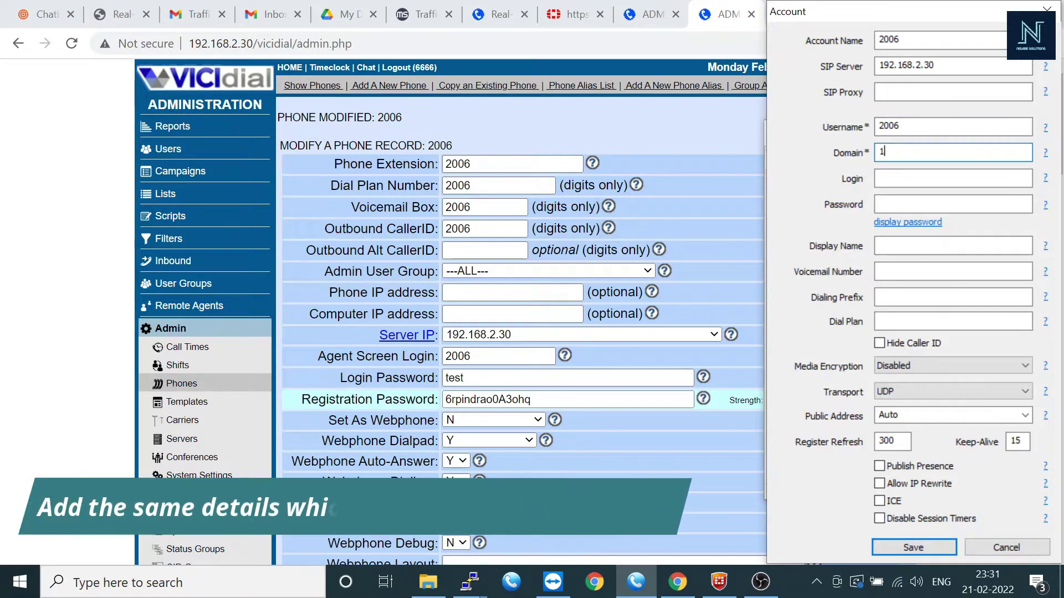
{"action": "type", "text": "92.168.2"}
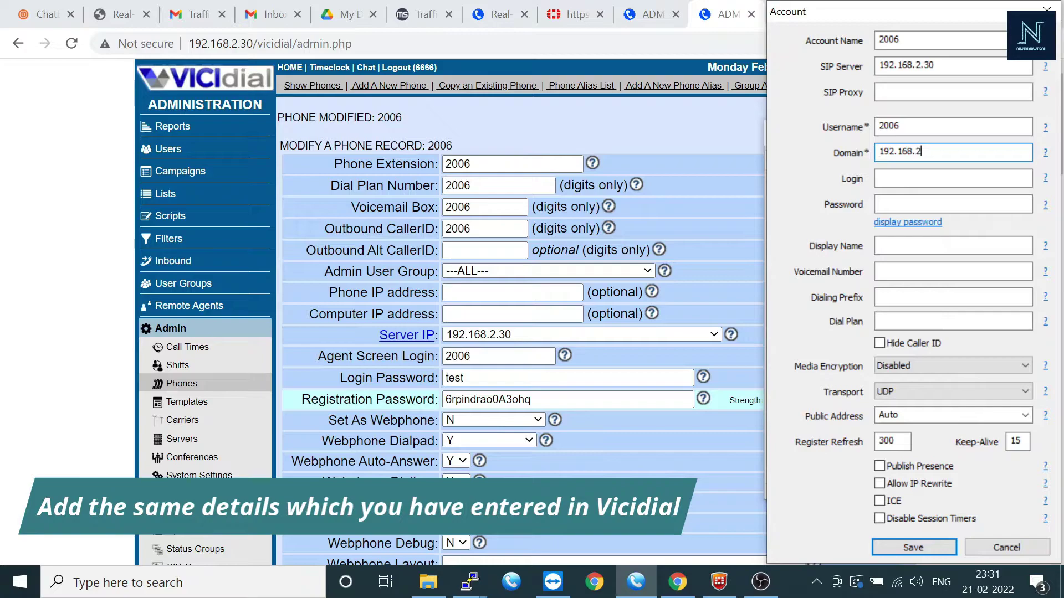
{"action": "type", "text": ".30"}
{"action": "left_click", "coordinate": [953, 178]}
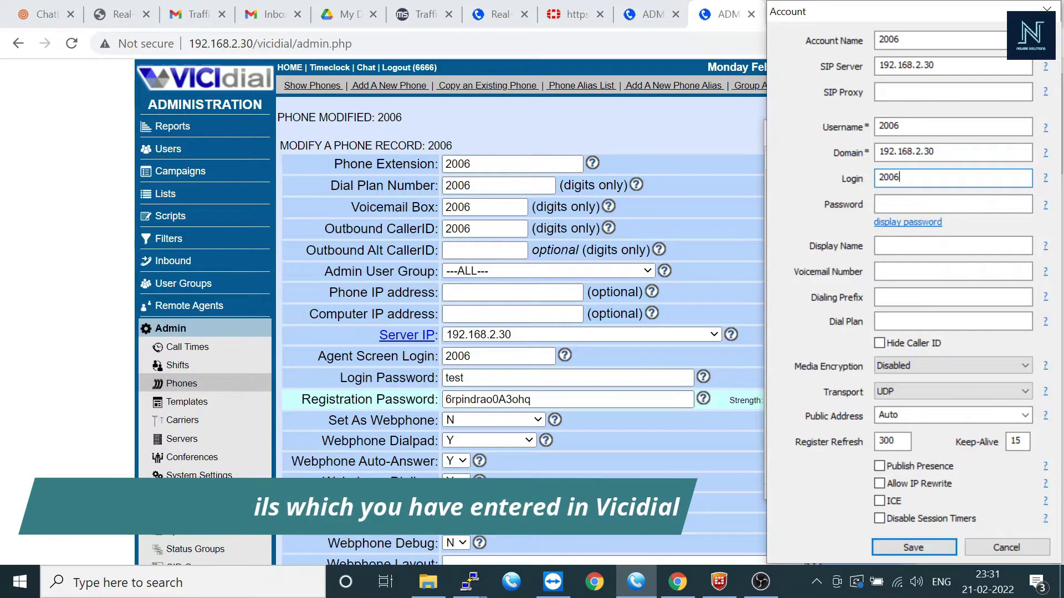
Step: Paste the phone's registration password from VICIdial, set display name 2006, and save the account
{"action": "key", "text": "Return"}
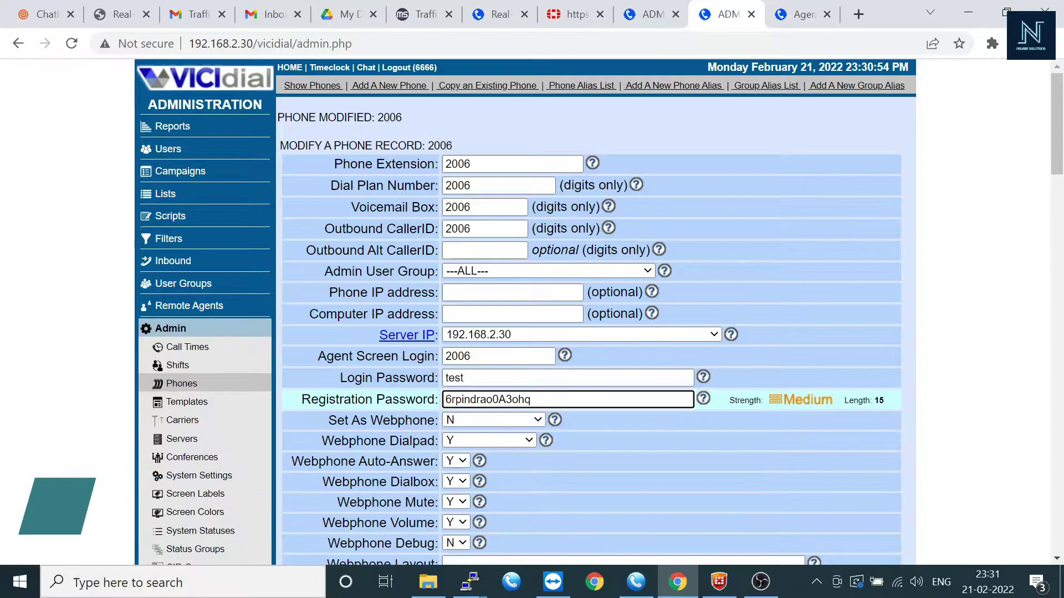
{"action": "key", "text": "ctrl+a"}
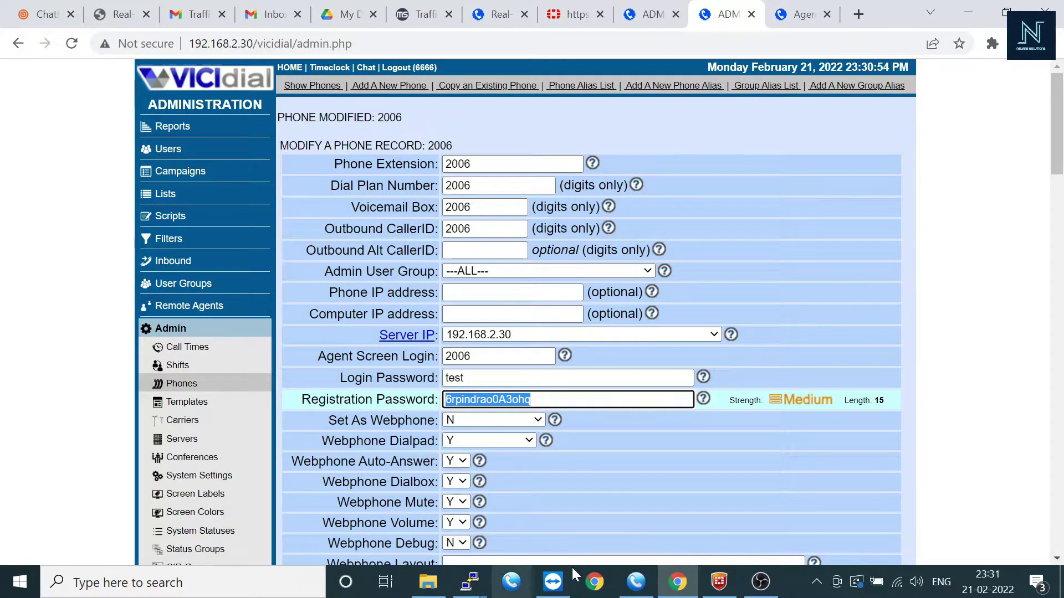
{"action": "left_click", "coordinate": [649, 590]}
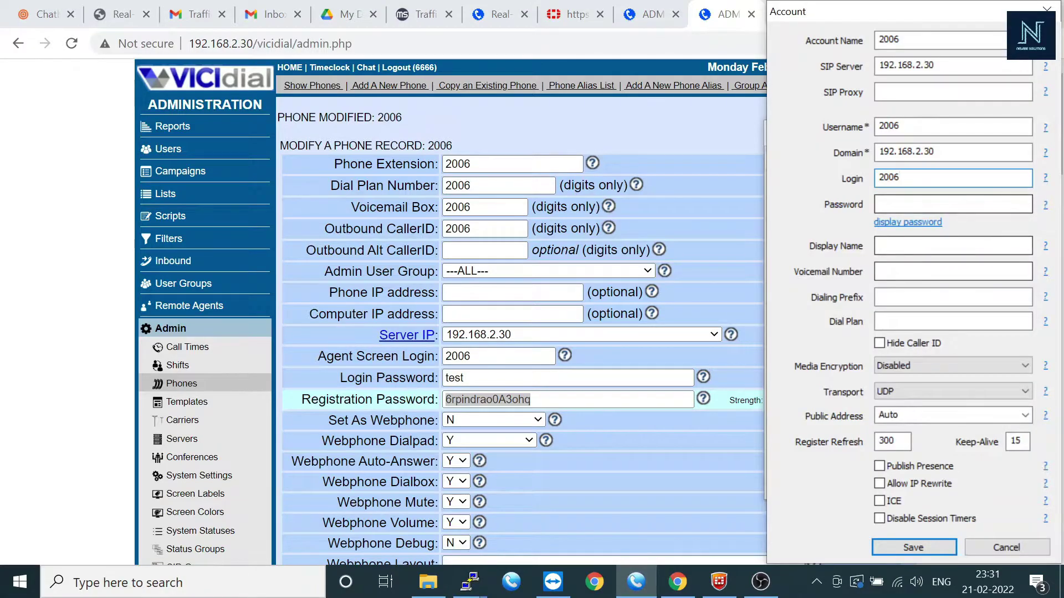
{"action": "left_click", "coordinate": [936, 205]}
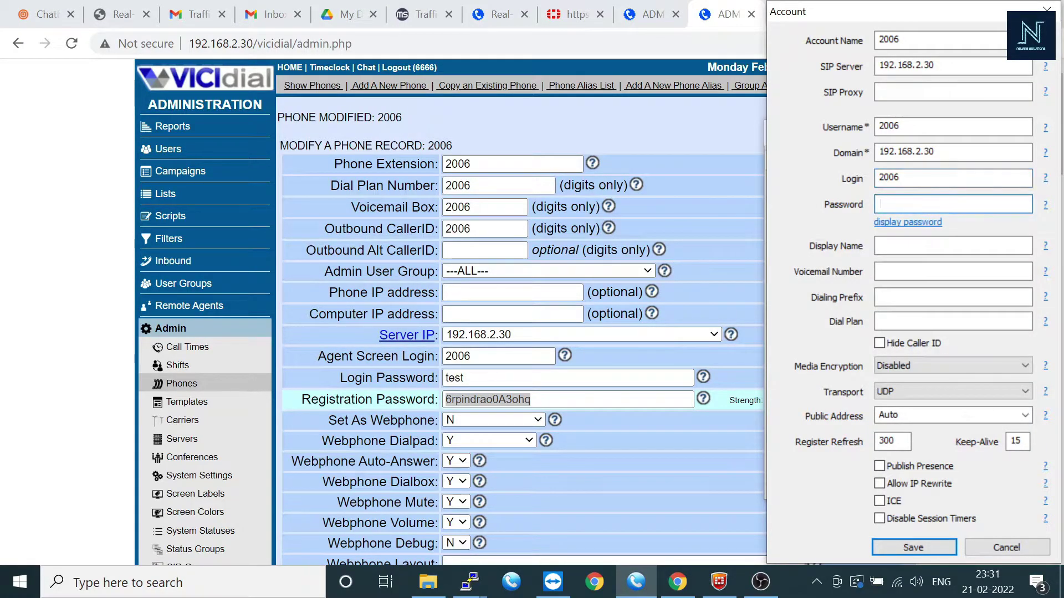
{"action": "key", "text": "ctrl+v"}
{"action": "left_click", "coordinate": [917, 247]}
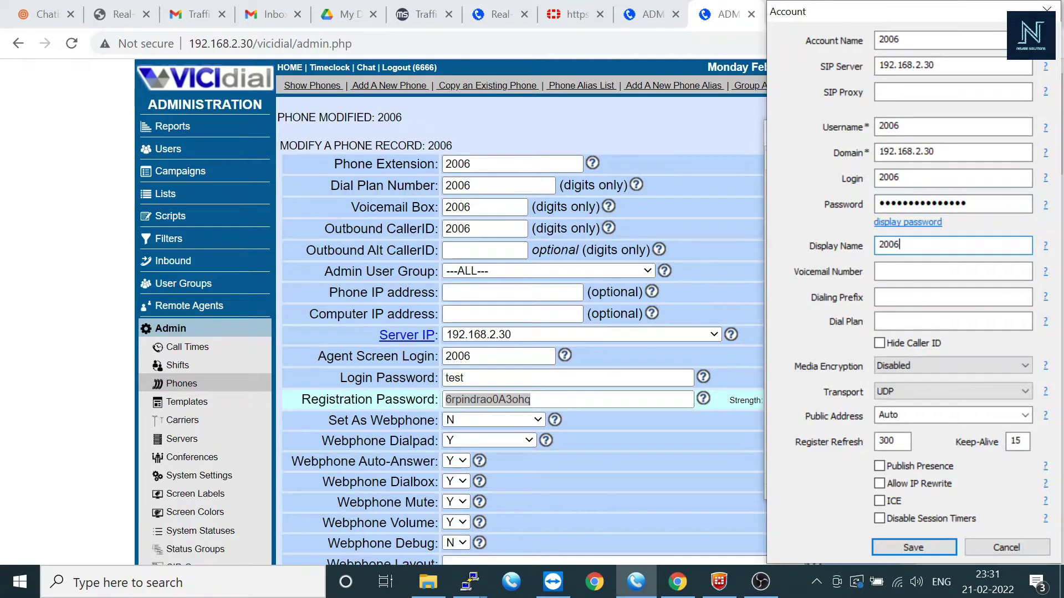
{"action": "type", "text": "2006"}
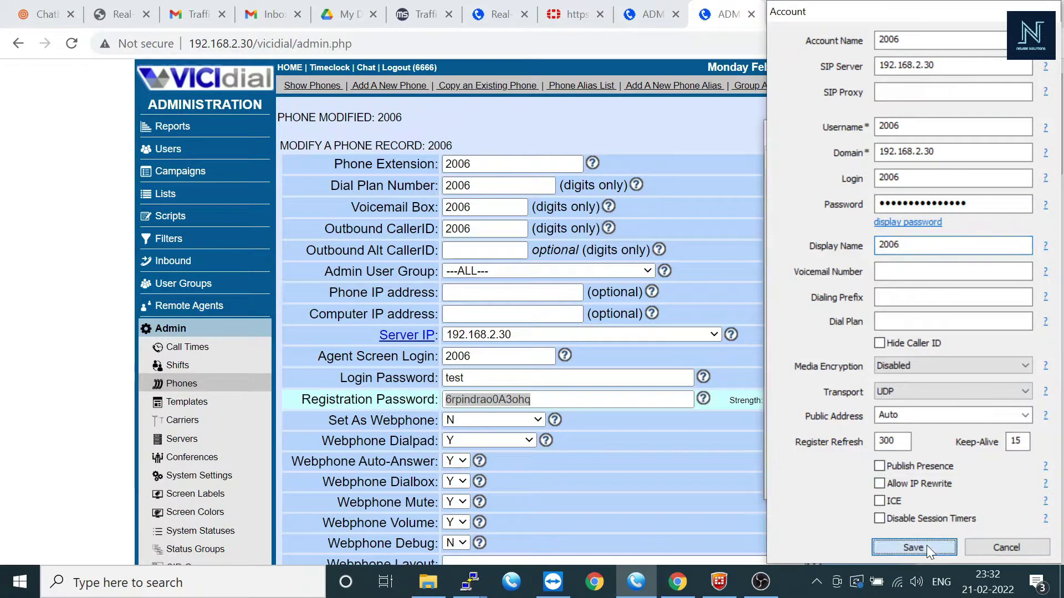
{"action": "left_click", "coordinate": [926, 545]}
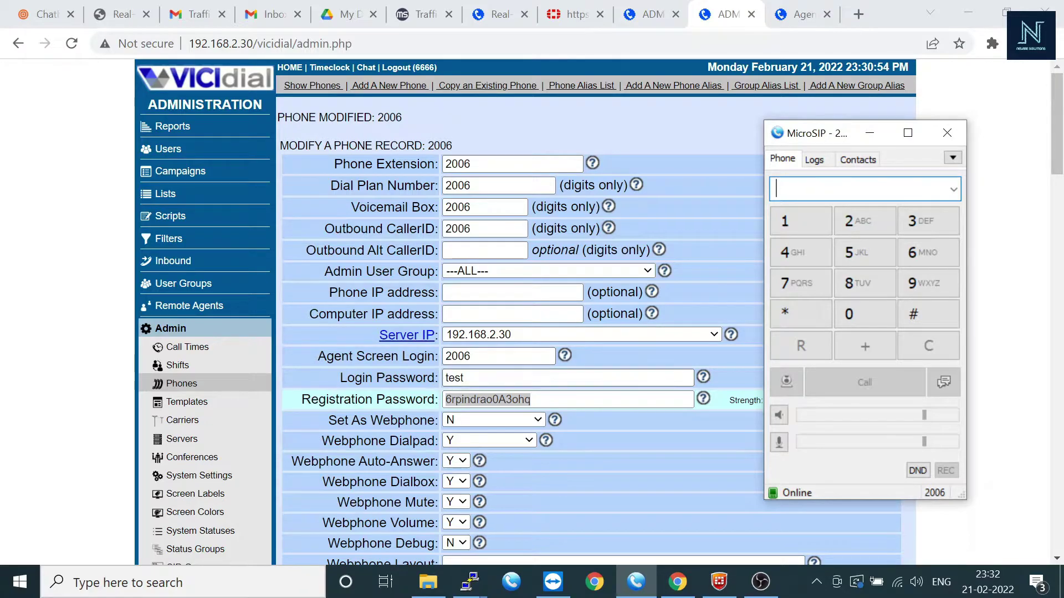
Step: Log in on the agent page with phone login 2006 and its phone password
{"action": "left_click", "coordinate": [199, 145]}
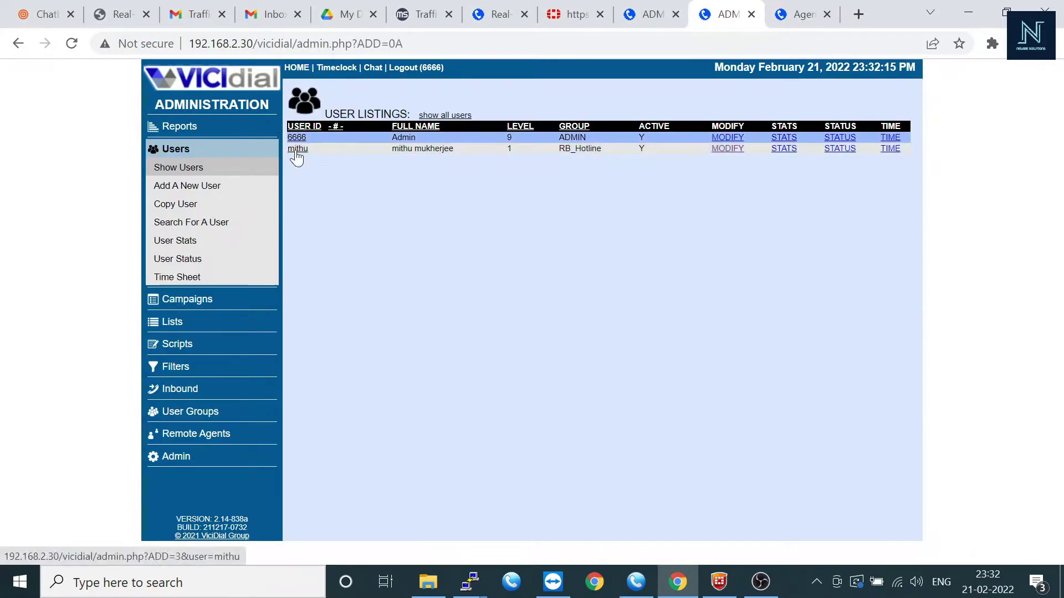
{"action": "left_click", "coordinate": [297, 150]}
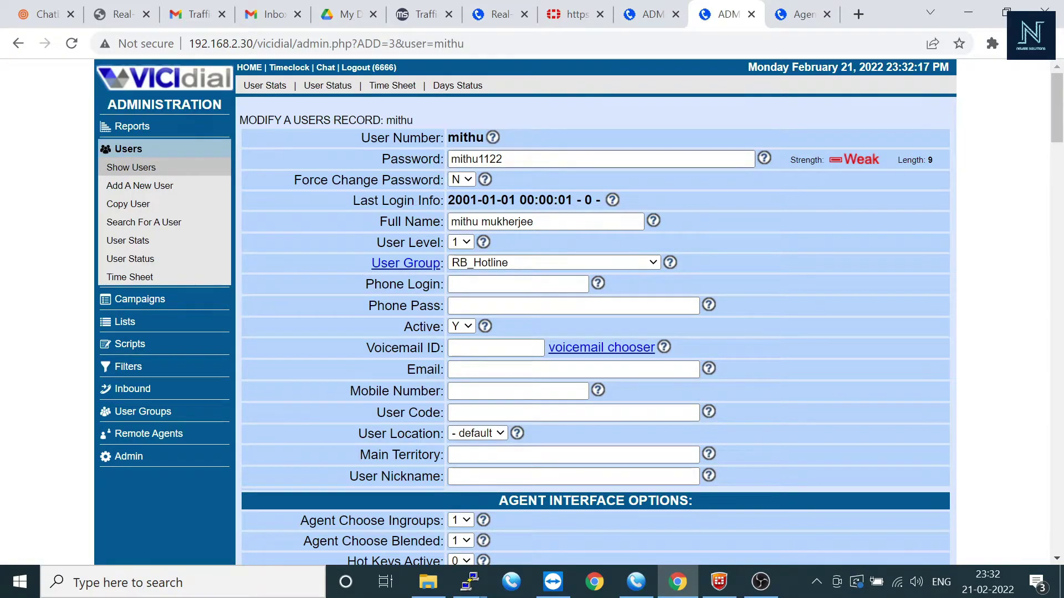
{"action": "left_click", "coordinate": [802, 11]}
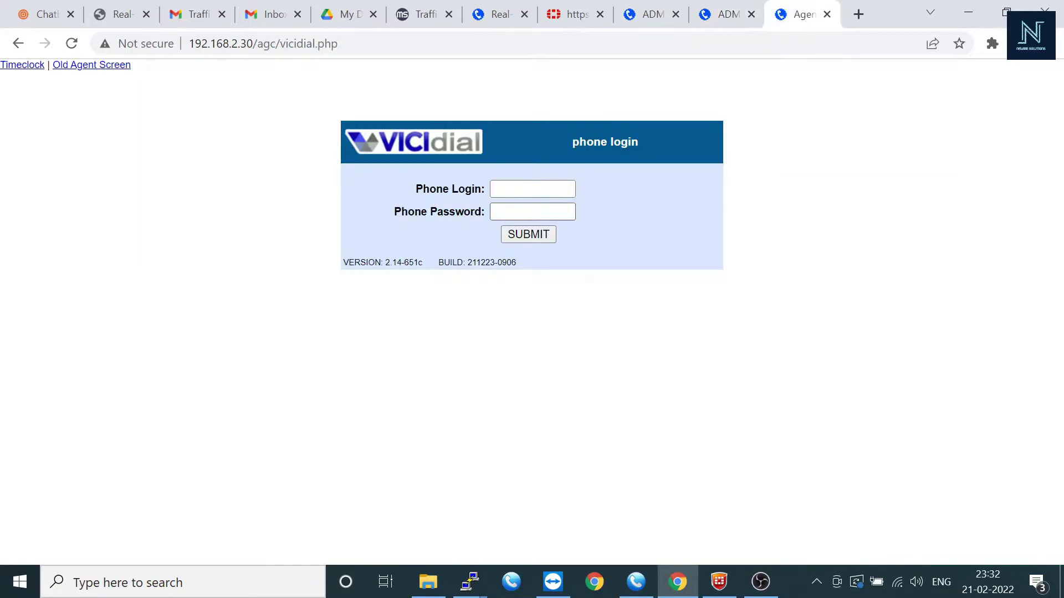
{"action": "left_click", "coordinate": [532, 188]}
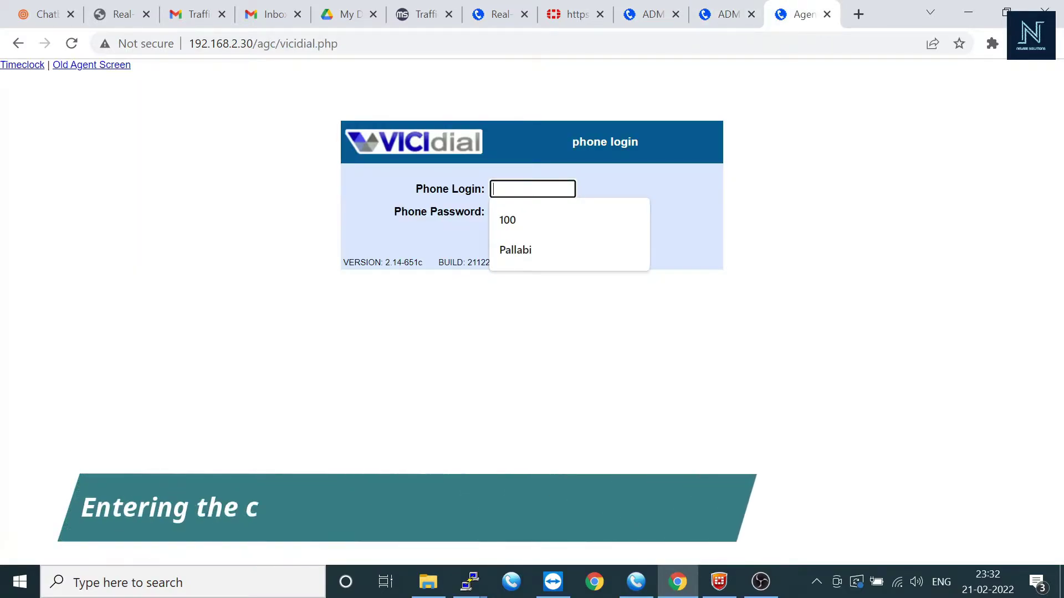
{"action": "type", "text": "2006"}
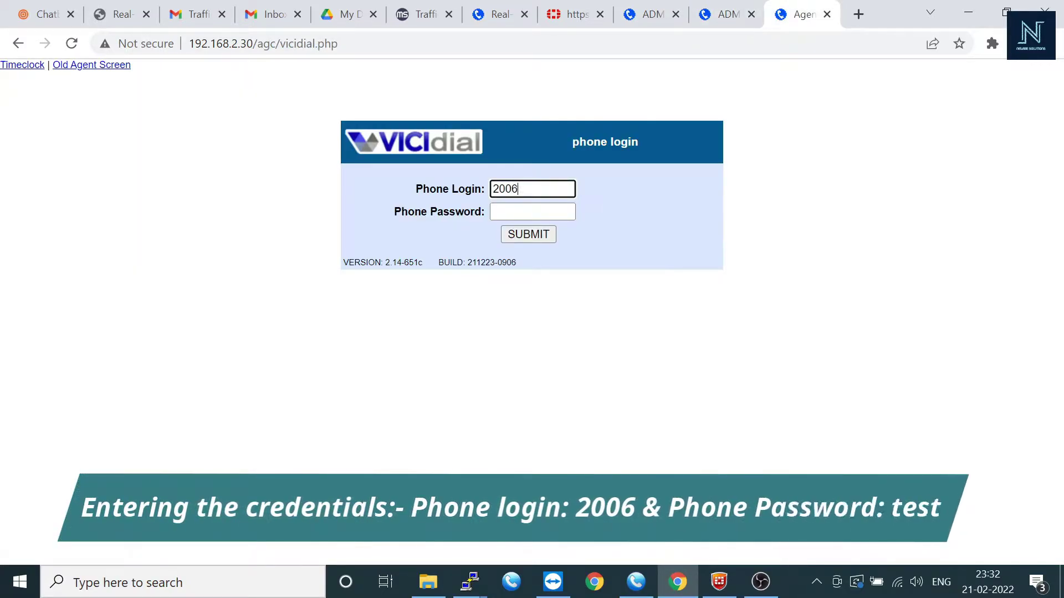
{"action": "left_click", "coordinate": [532, 212]}
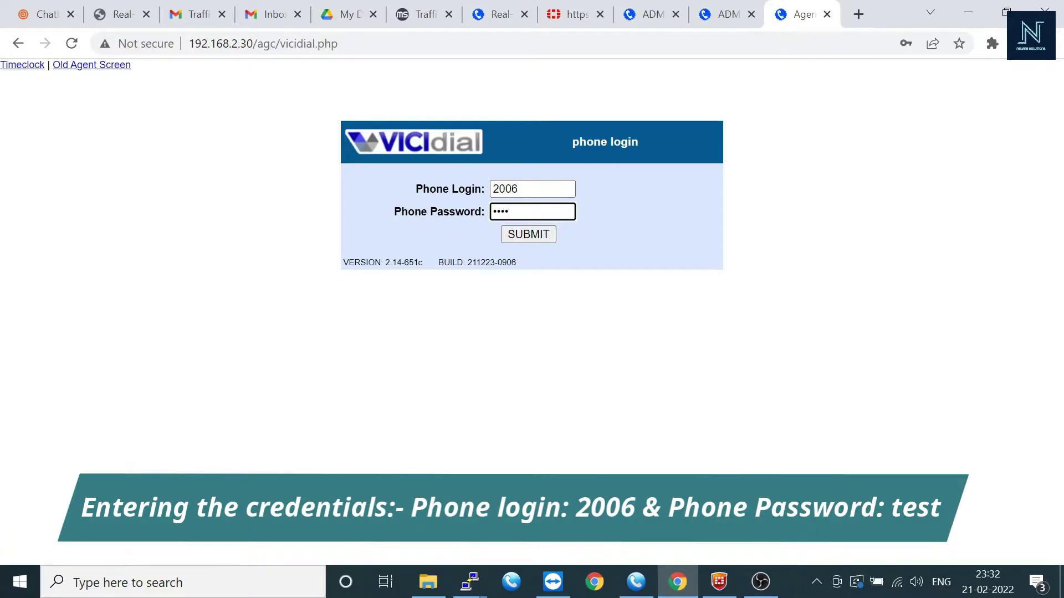
{"action": "left_click", "coordinate": [511, 235]}
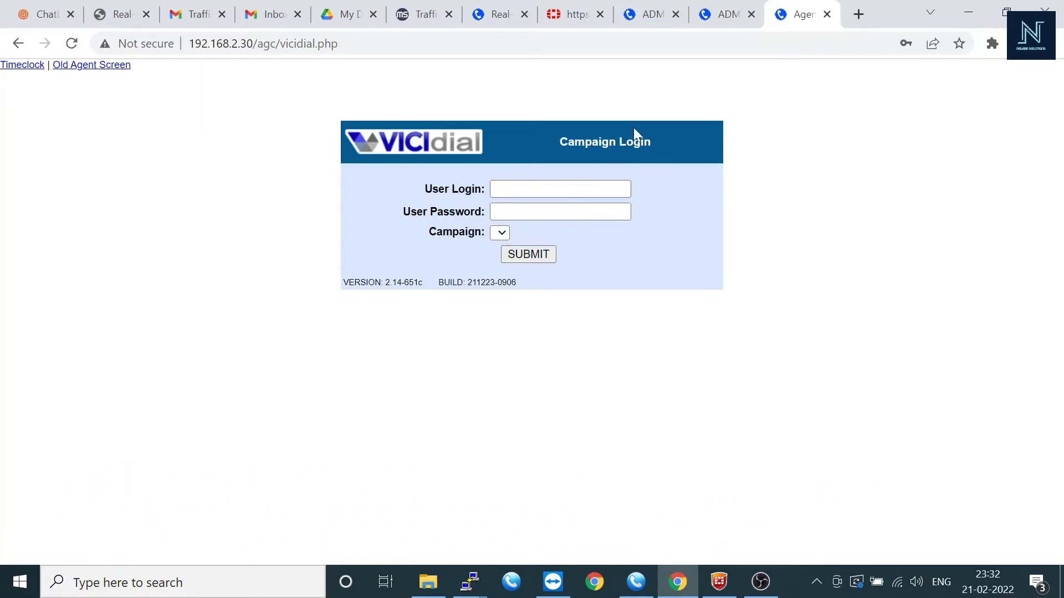
Step: Copy the agent's password from the user record and enter the agent's user login and password
{"action": "left_click", "coordinate": [703, 16]}
{"action": "left_click", "coordinate": [508, 156]}
{"action": "double_click", "coordinate": [486, 159]}
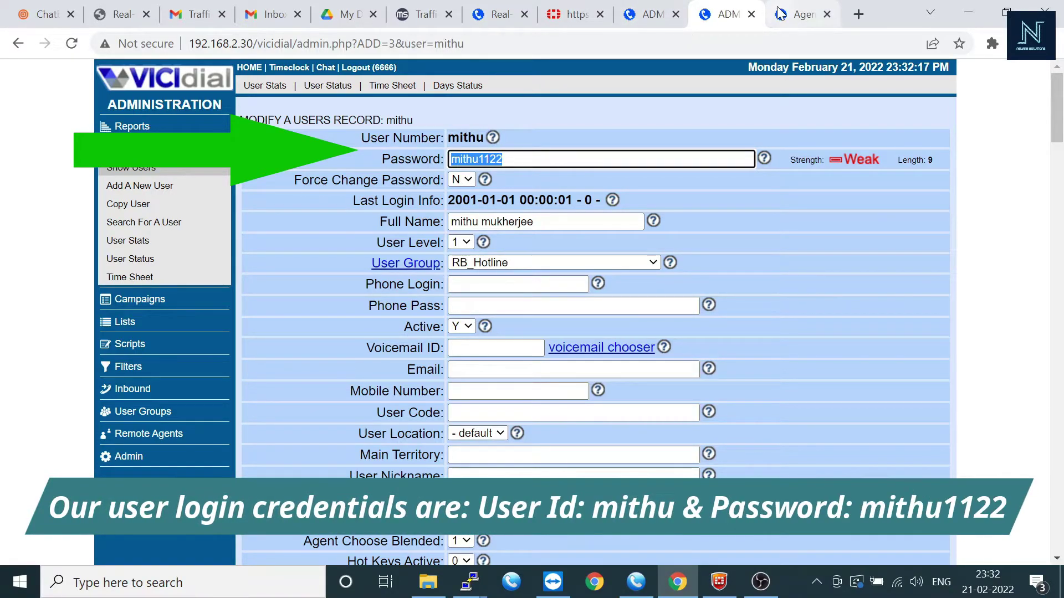
{"action": "left_click", "coordinate": [793, 14]}
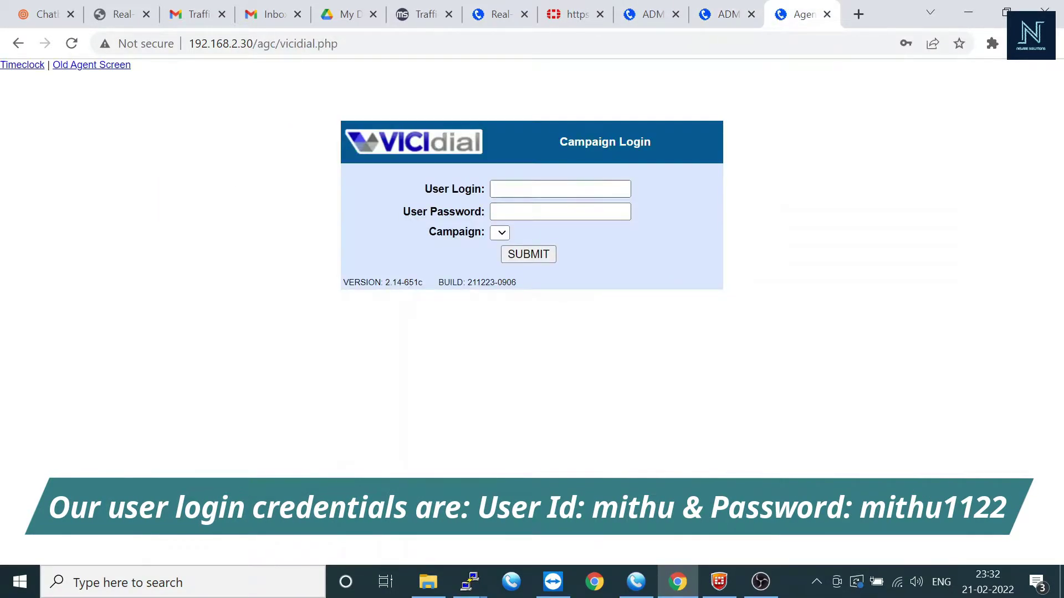
{"action": "left_click", "coordinate": [560, 189]}
{"action": "key", "text": "Tab"}
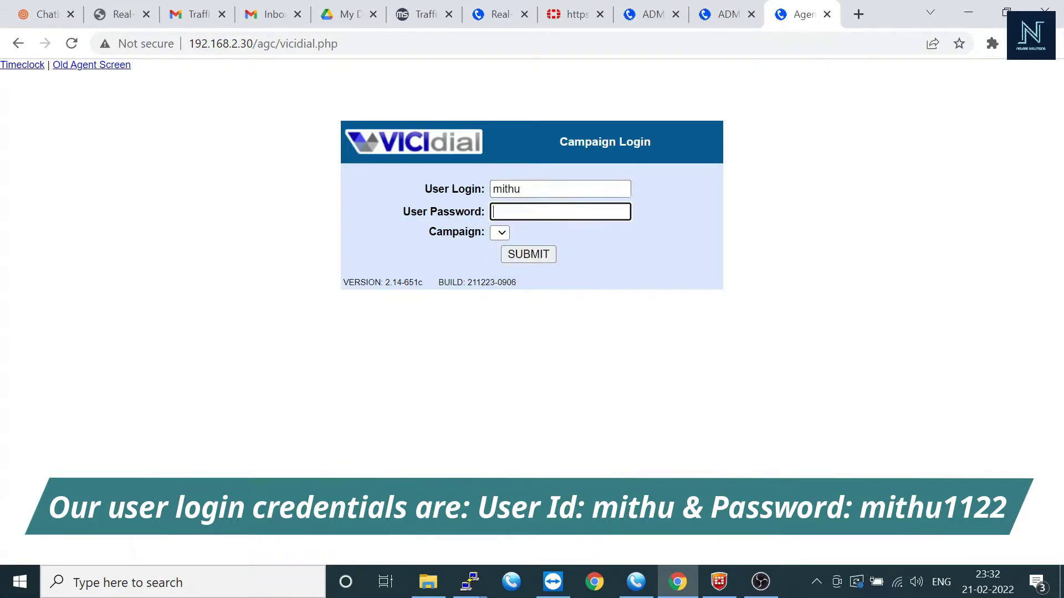
Step: Select the hotline campaign from the Campaign dropdown
{"action": "left_click", "coordinate": [501, 232]}
{"action": "left_click", "coordinate": [501, 231]}
{"action": "left_click", "coordinate": [525, 244]}
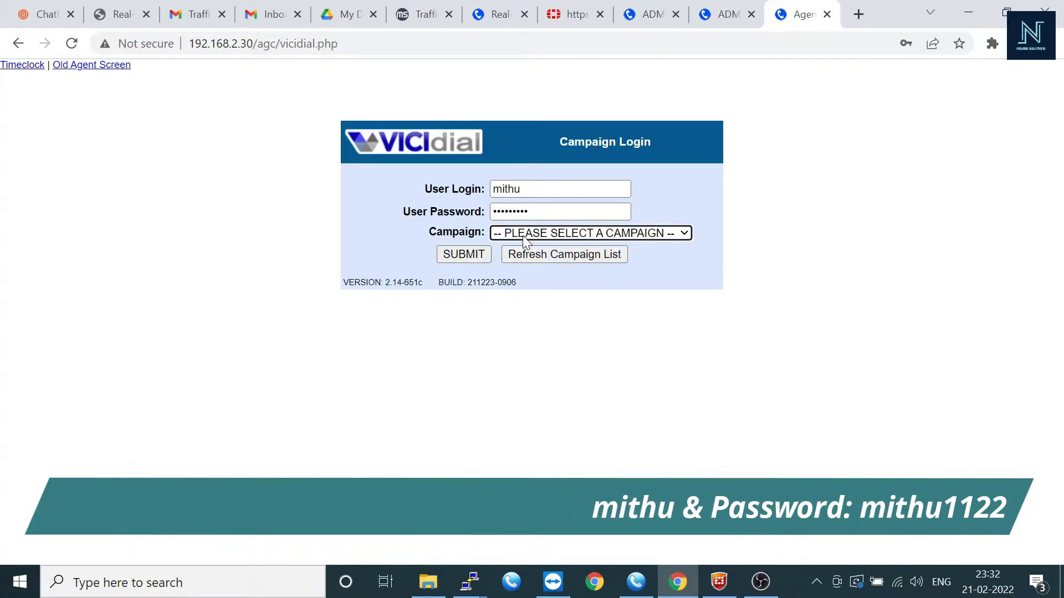
{"action": "left_click", "coordinate": [525, 237]}
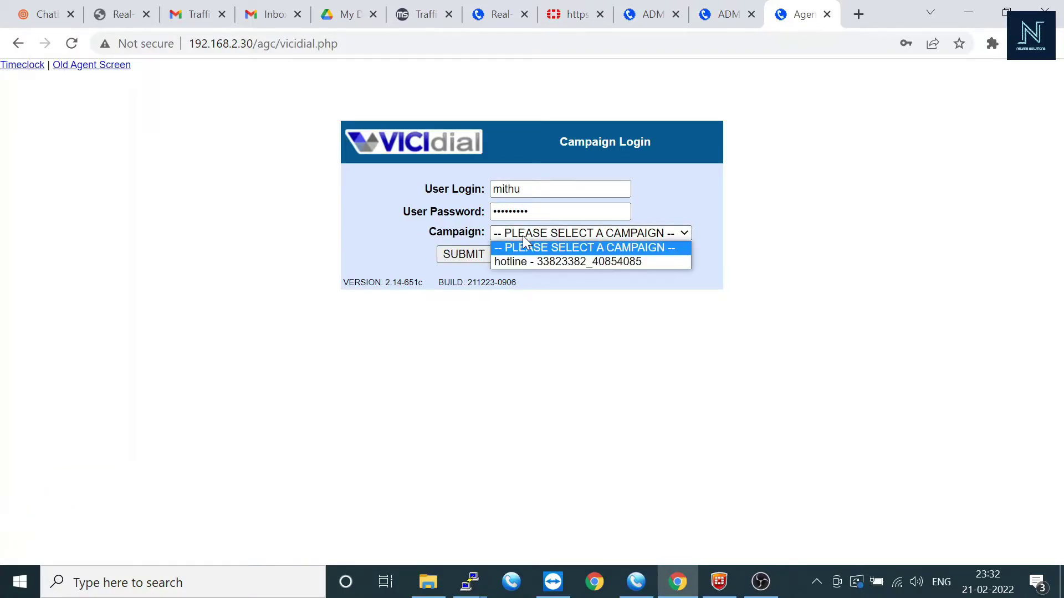
{"action": "left_click", "coordinate": [523, 237]}
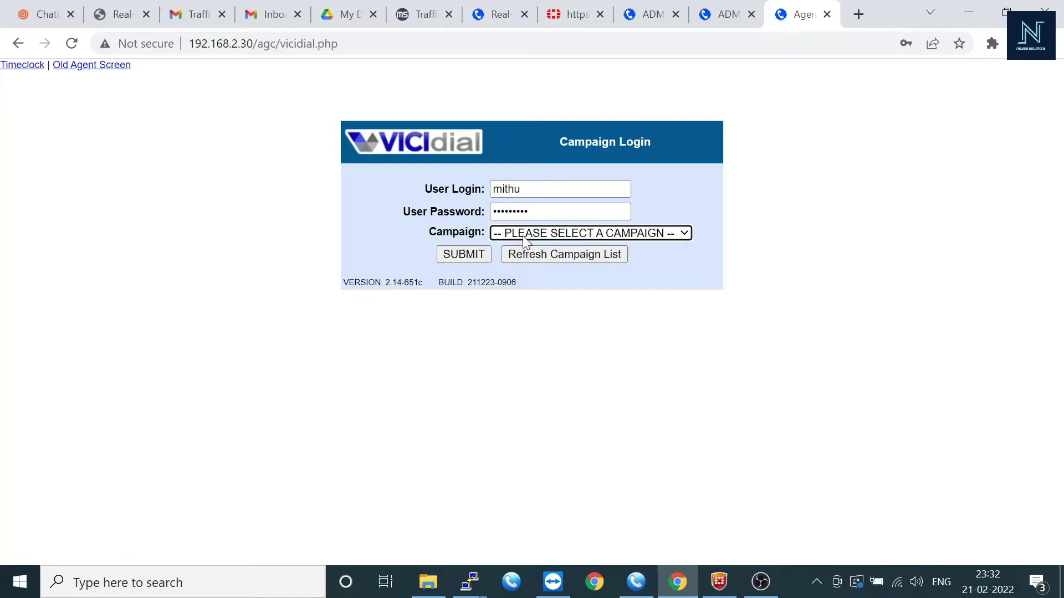
{"action": "left_click", "coordinate": [523, 235]}
{"action": "left_click", "coordinate": [526, 258]}
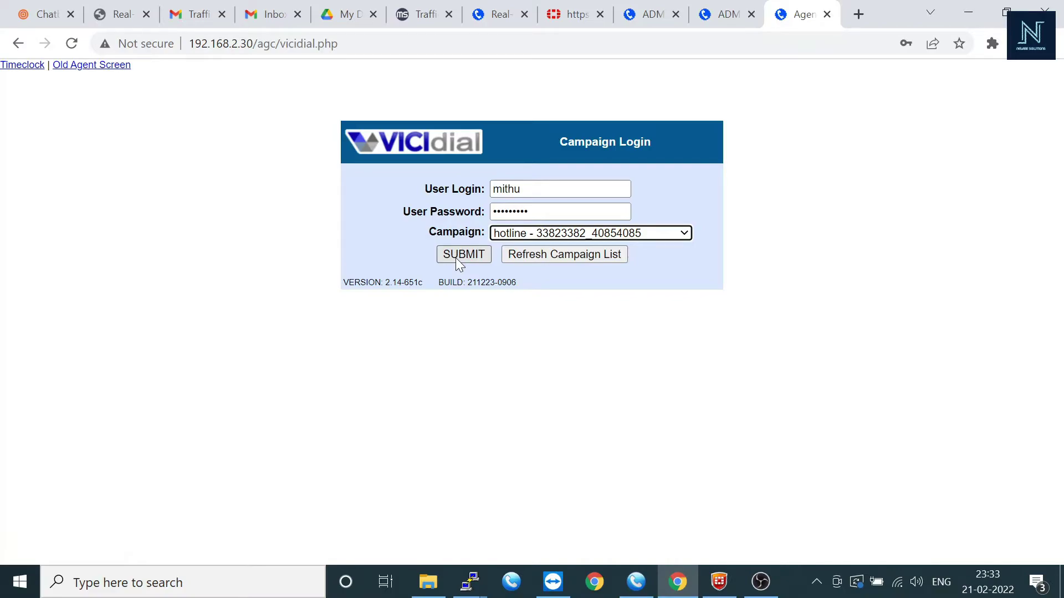
Step: Submit the campaign login, answer the MicroSIP call, and submit with AGENTDIRECT and HOTLINE1 inbound groups
{"action": "left_click", "coordinate": [456, 258]}
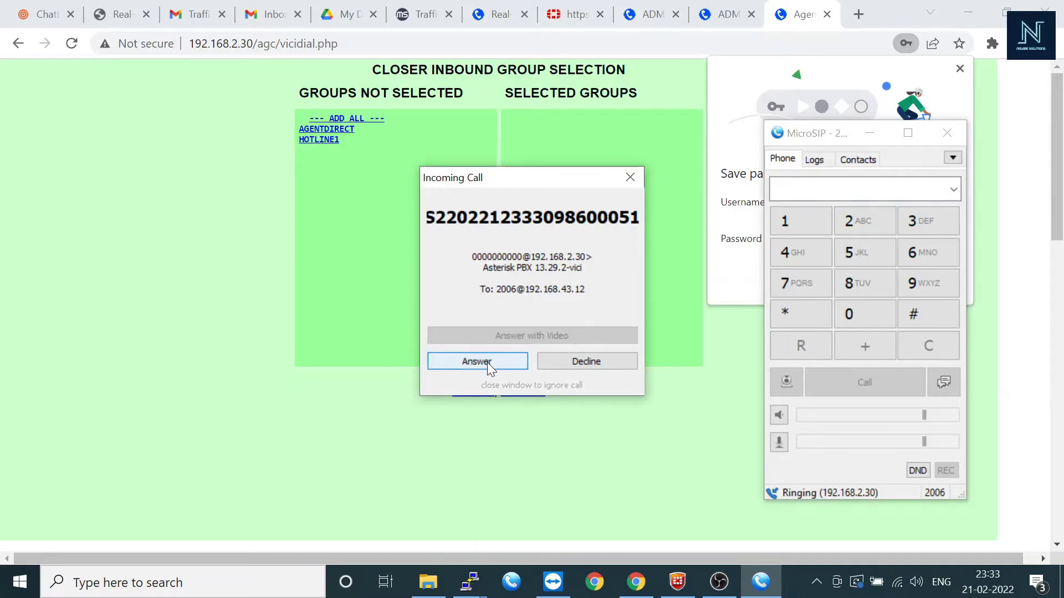
{"action": "left_click", "coordinate": [487, 362]}
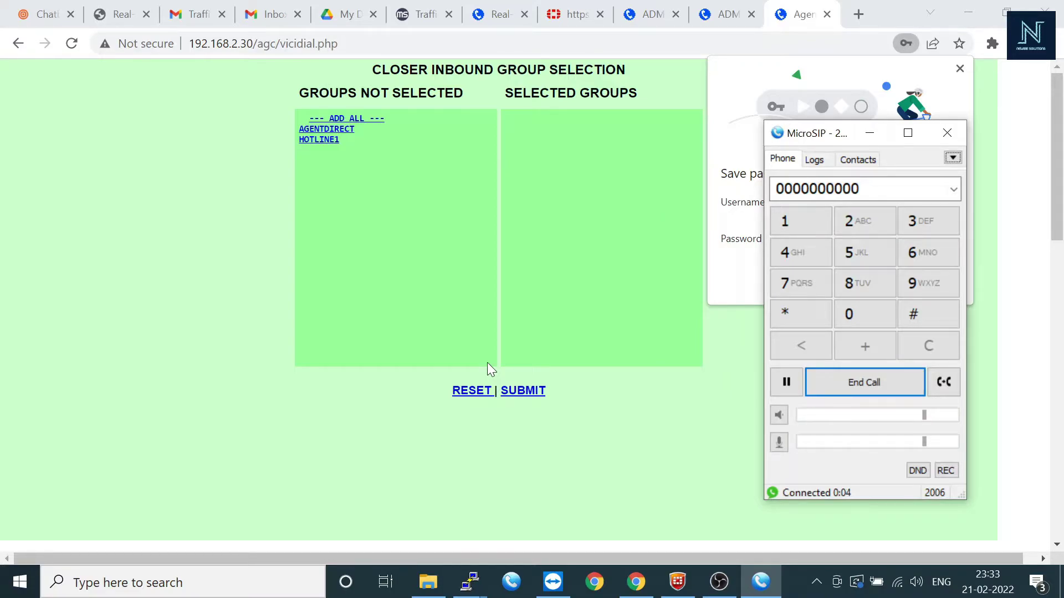
{"action": "left_click", "coordinate": [349, 120]}
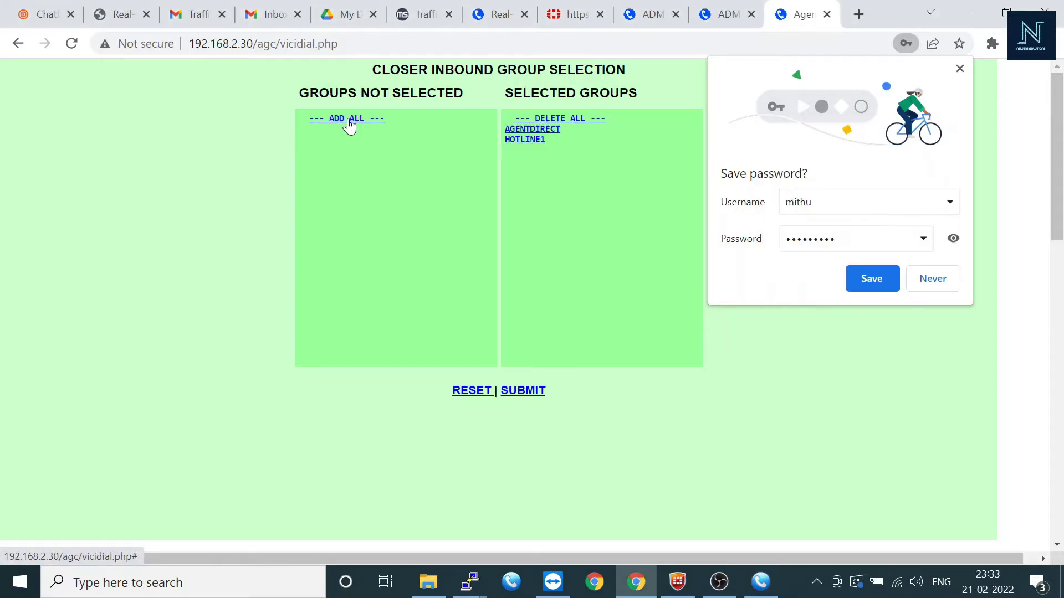
{"action": "left_click", "coordinate": [931, 279]}
{"action": "left_click", "coordinate": [535, 391]}
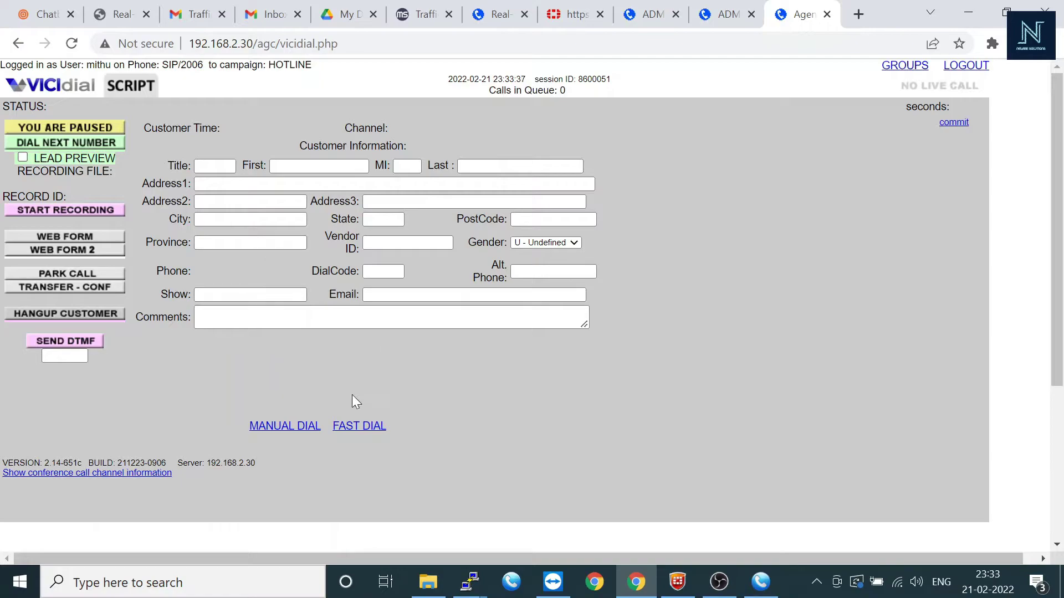
Step: Manually dial a new lead's phone number from the agent screen
{"action": "left_click", "coordinate": [280, 427]}
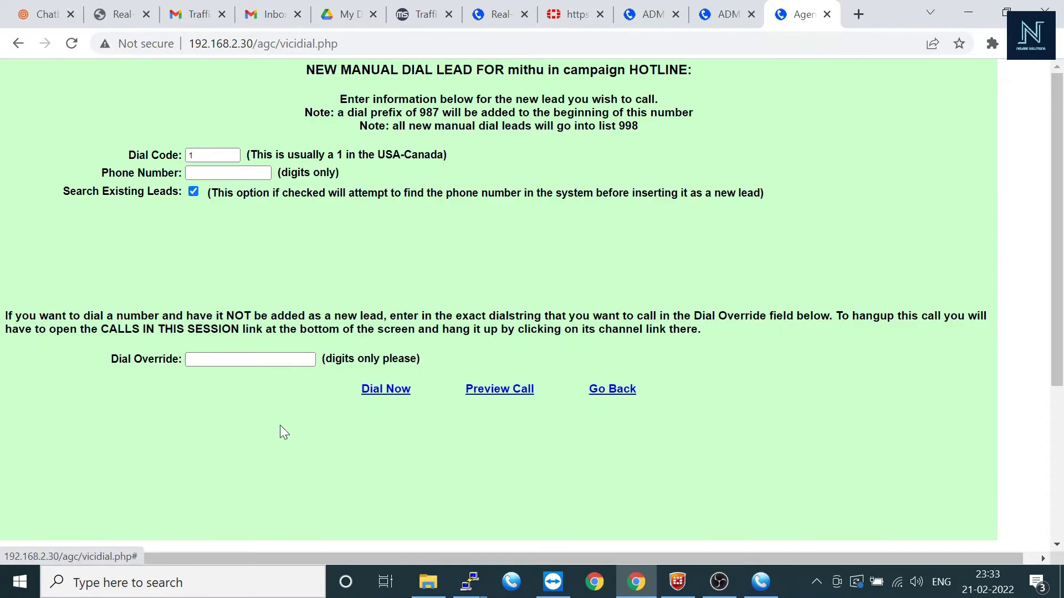
{"action": "left_click", "coordinate": [238, 172]}
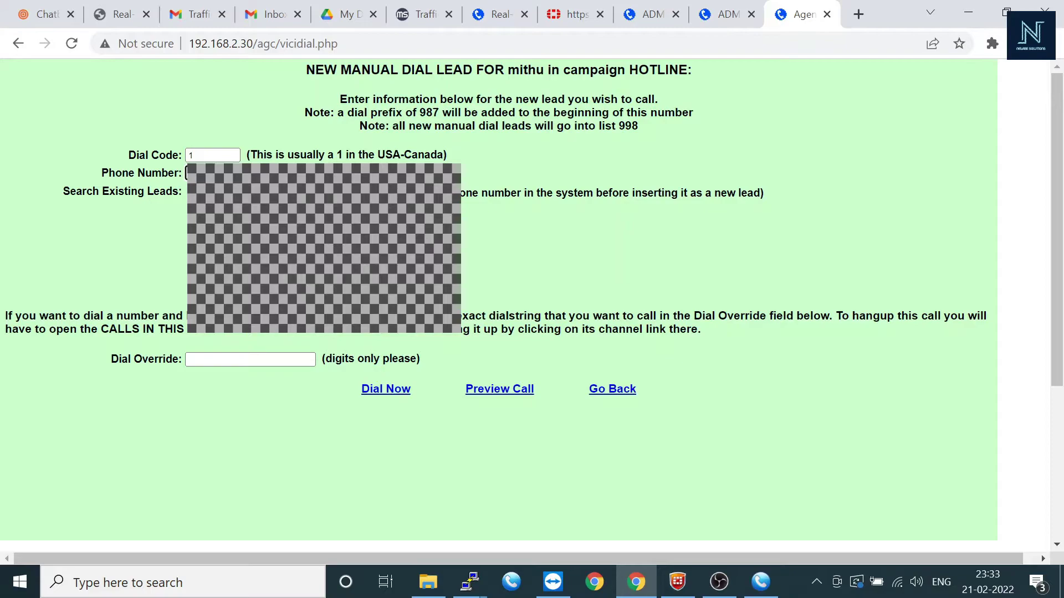
{"action": "left_click", "coordinate": [379, 389]}
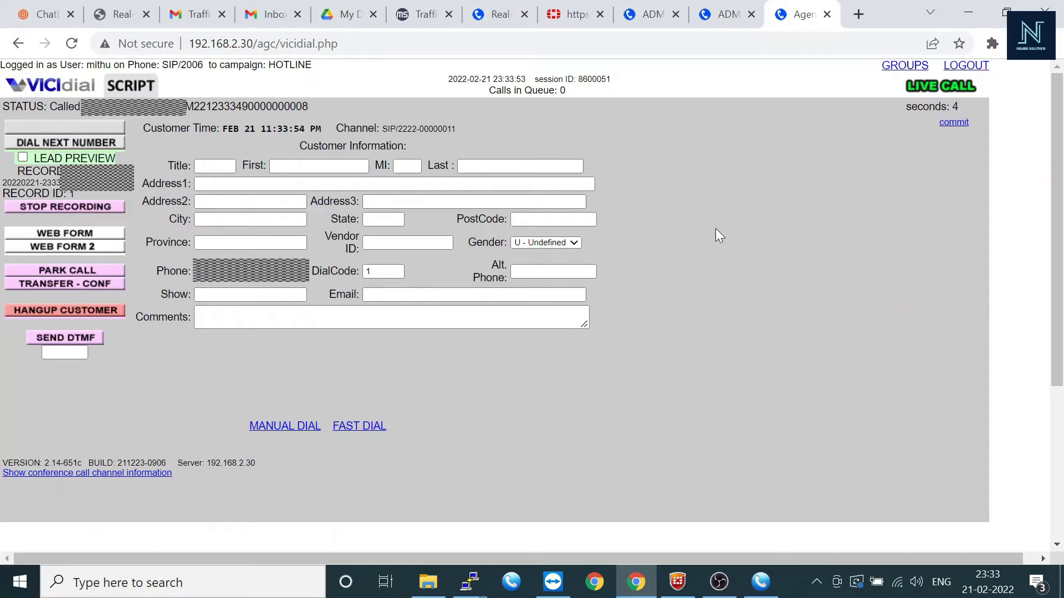
Step: Hang up the customer and toggle Pause Agent Dialing on and back off
{"action": "left_click", "coordinate": [104, 312]}
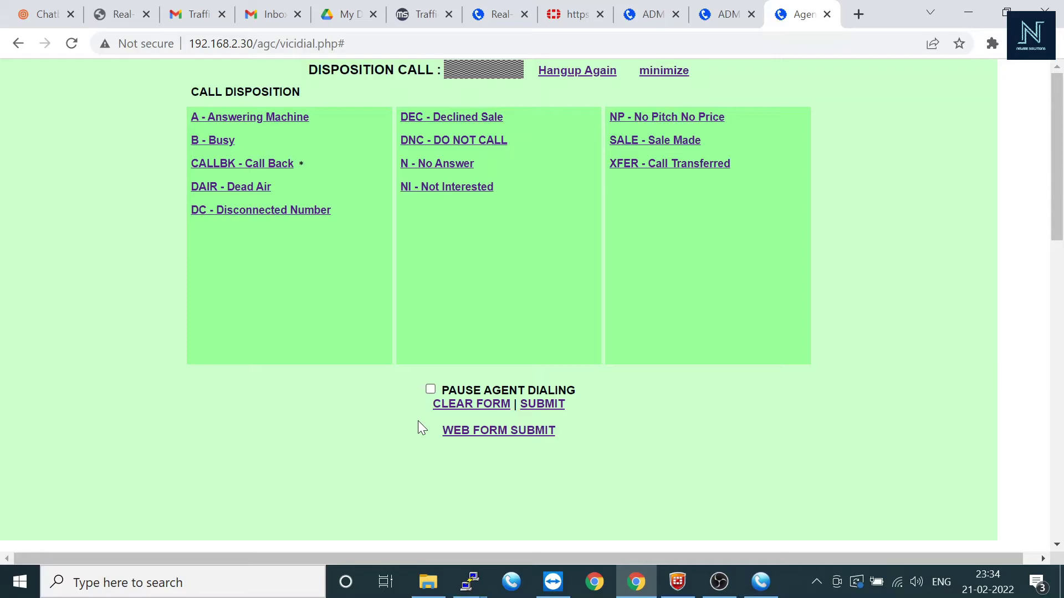
{"action": "left_click", "coordinate": [431, 390]}
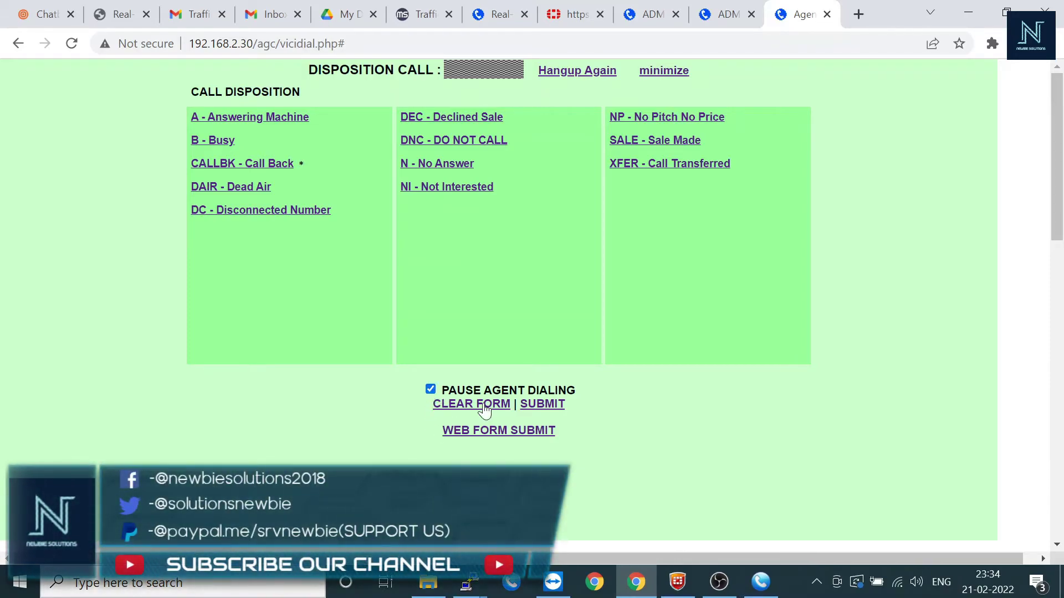
{"action": "left_click", "coordinate": [430, 389]}
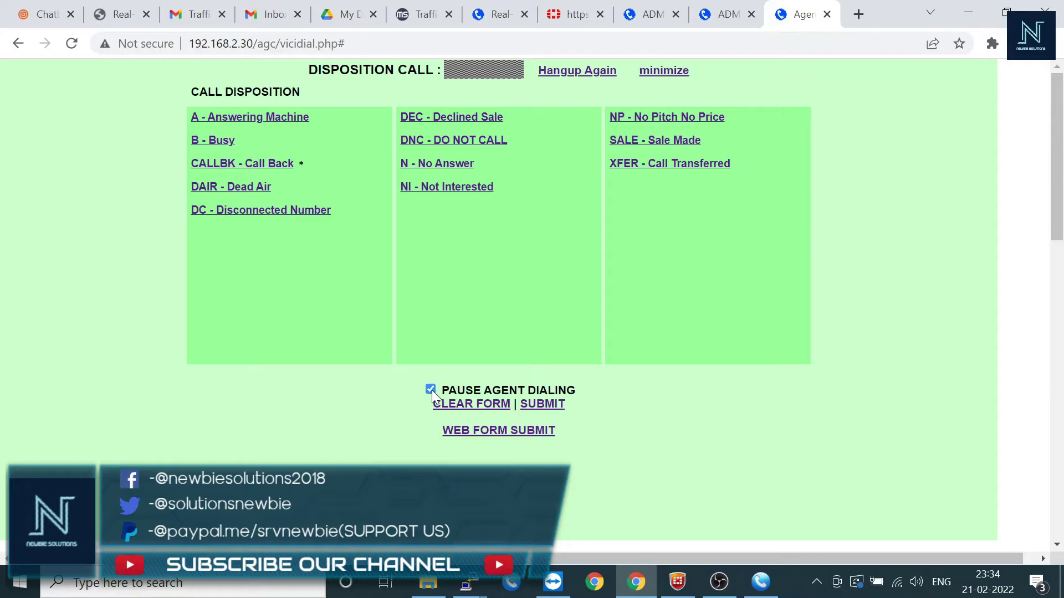
Step: Disposition the call as DNC - DO NOT CALL, pause the agent, and cancel the manual dial form
{"action": "left_click", "coordinate": [434, 143]}
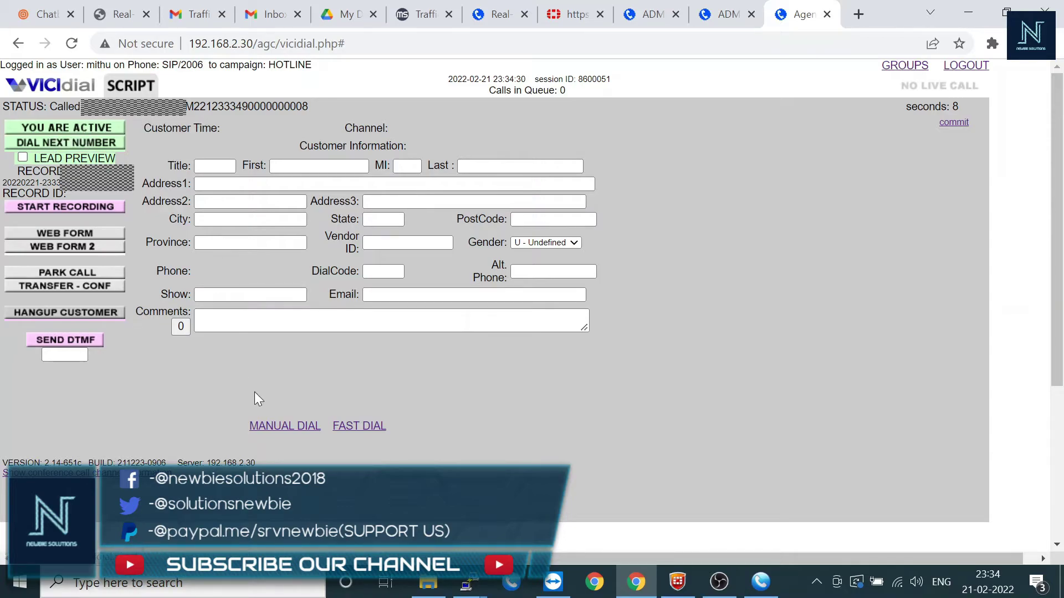
{"action": "left_click", "coordinate": [273, 430]}
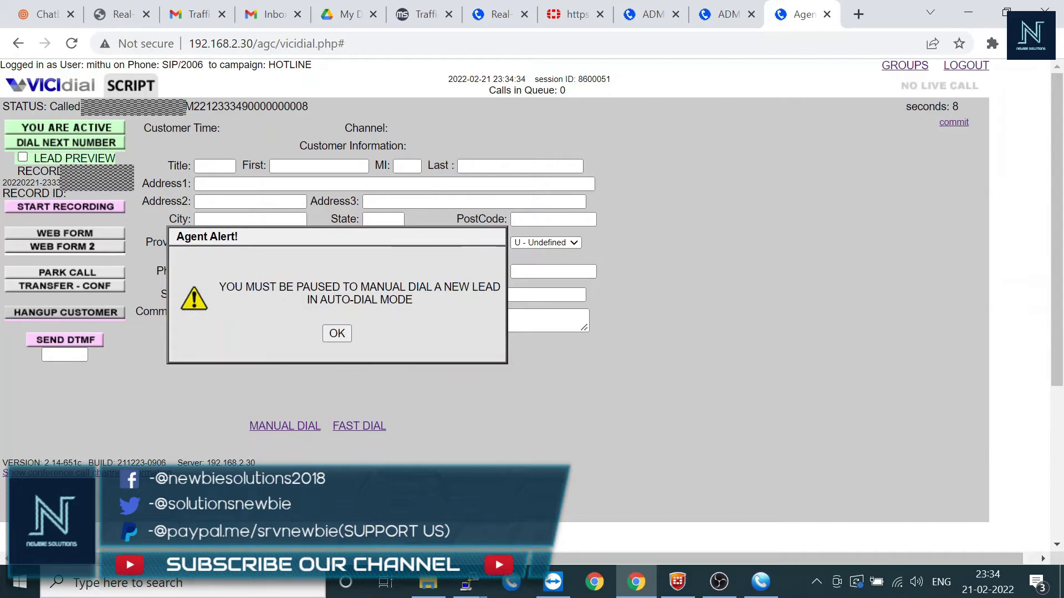
{"action": "left_click", "coordinate": [332, 334]}
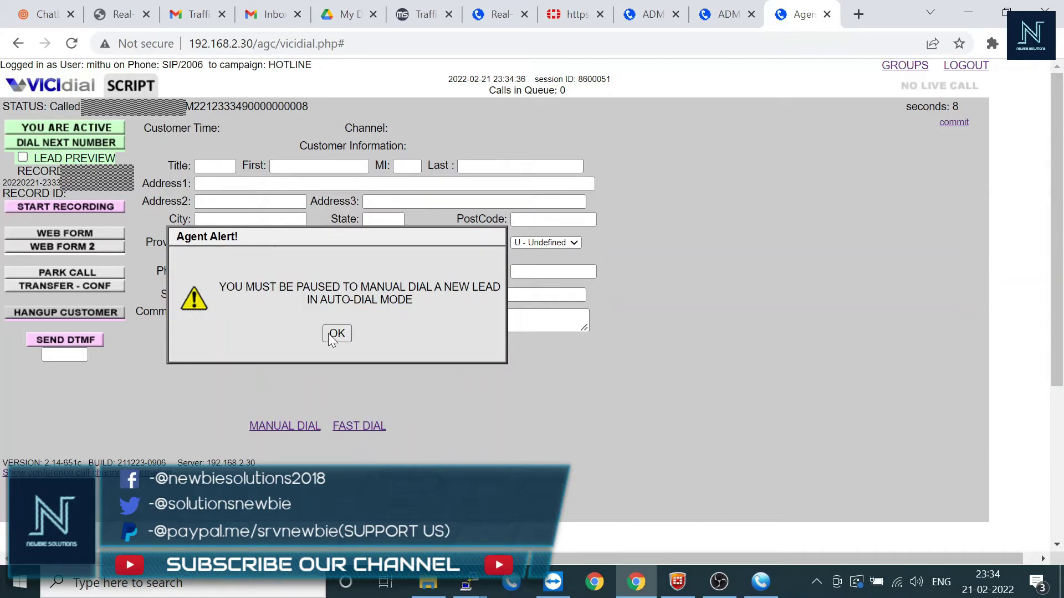
{"action": "left_click", "coordinate": [79, 132]}
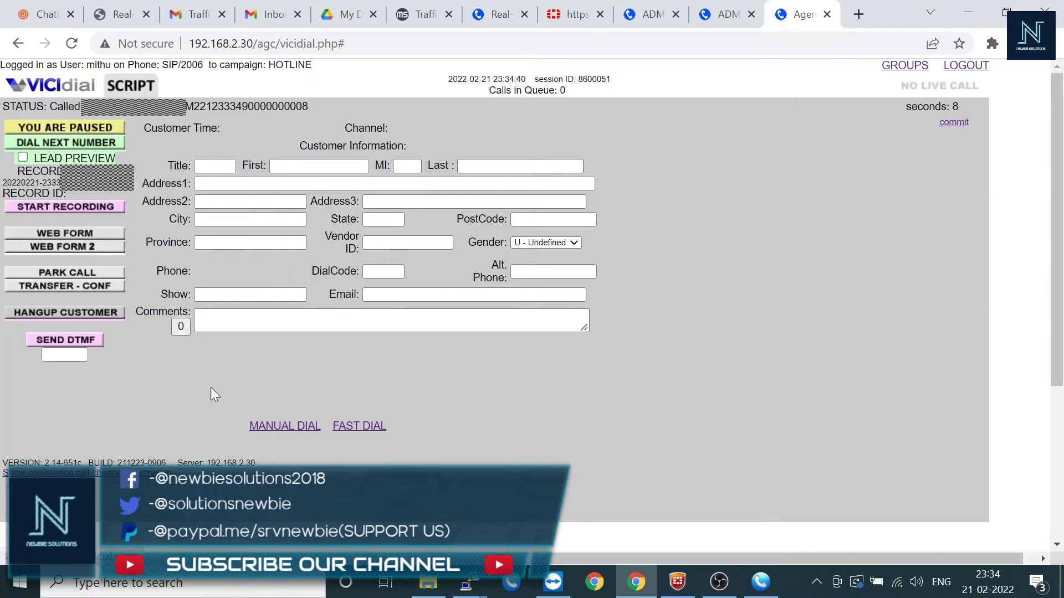
{"action": "left_click", "coordinate": [280, 428]}
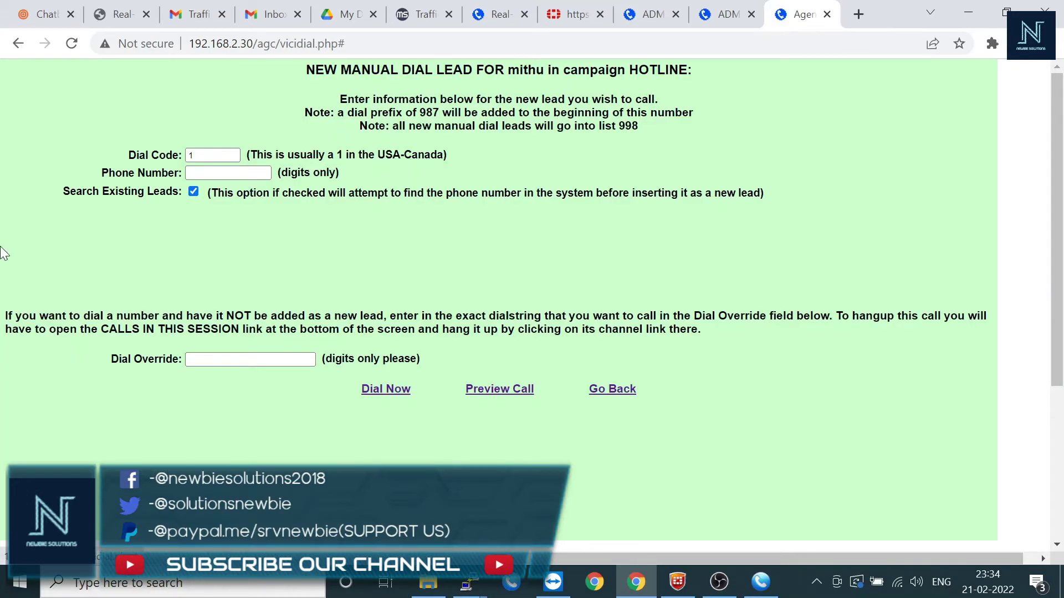
{"action": "left_click", "coordinate": [614, 390]}
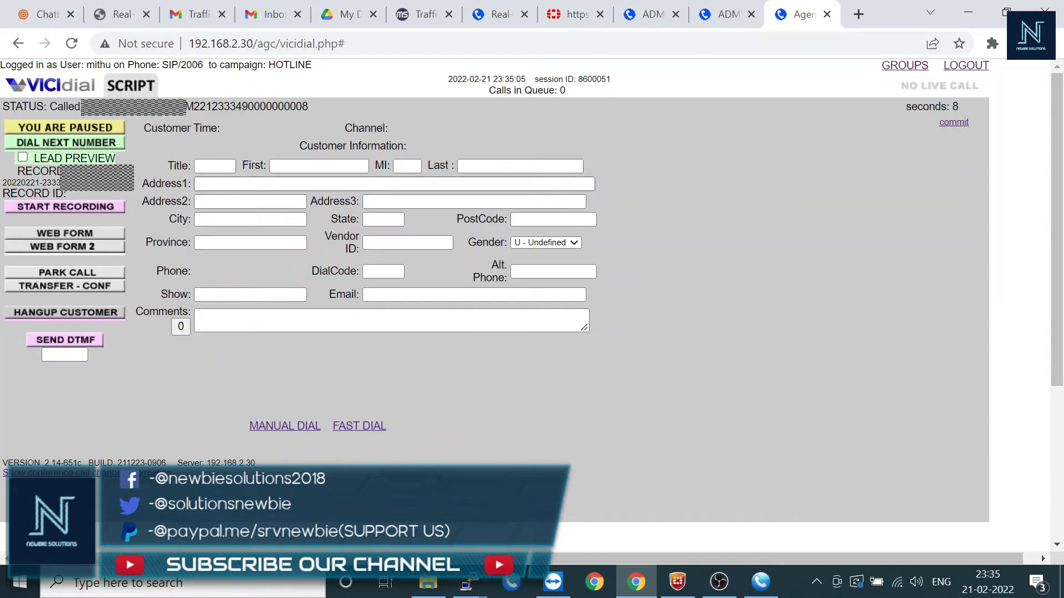
{"action": "left_click", "coordinate": [214, 166]}
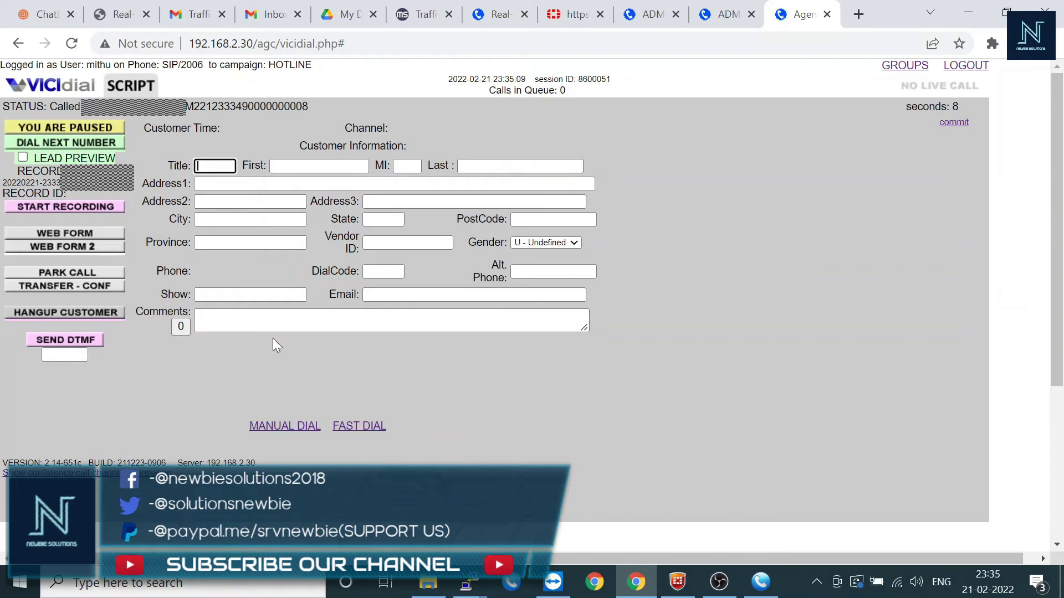